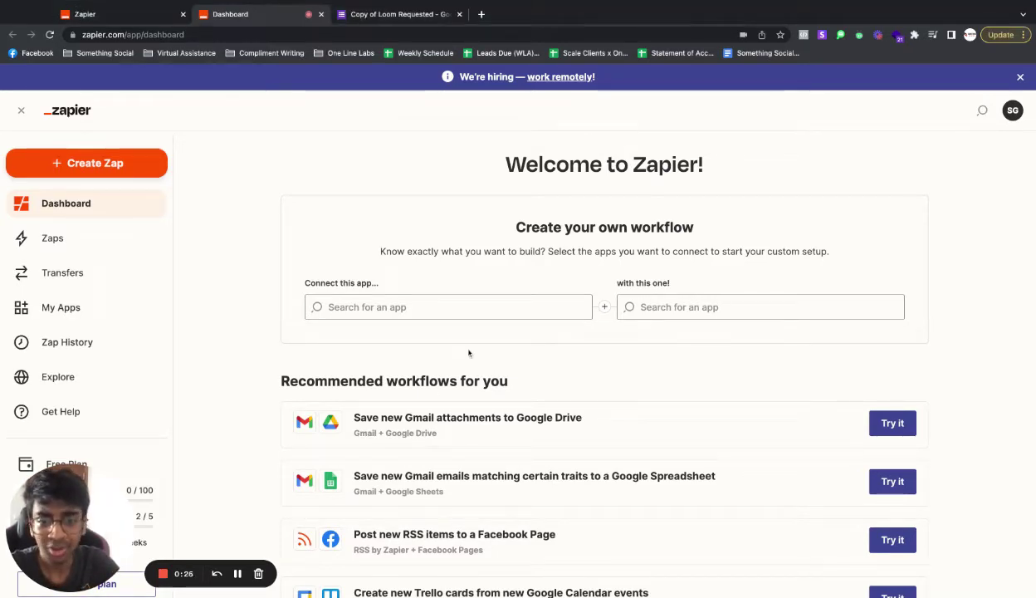
Scroll the Zapier welcome page to look over the recommended workflows.
scroll(468, 353, down, 5)
scroll(473, 251, up, 5)
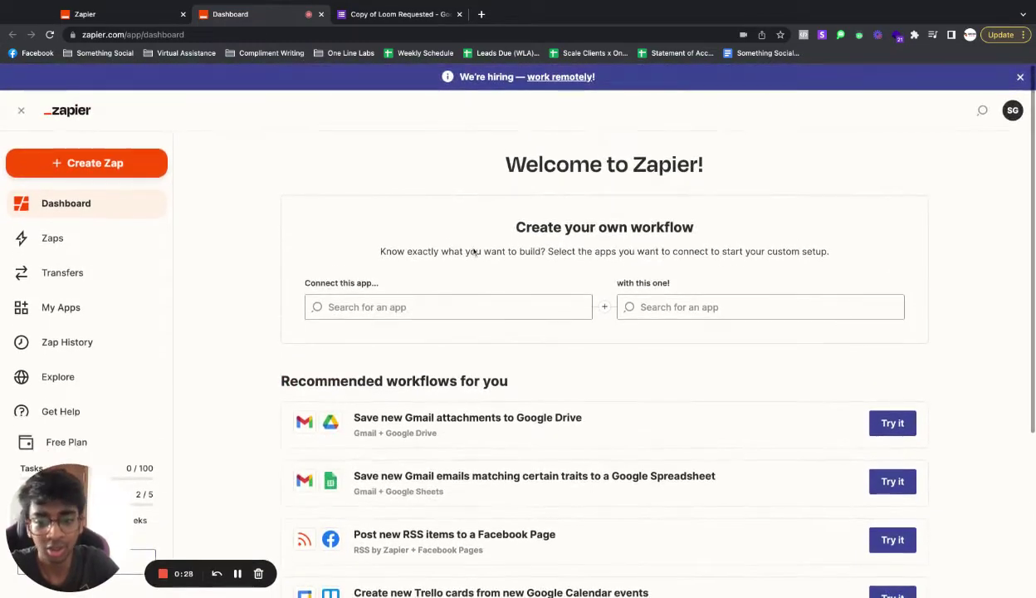
Delete the person's name from the Copy of Loom Requested description so it ends 'Loom - IG DFY'.
click(375, 16)
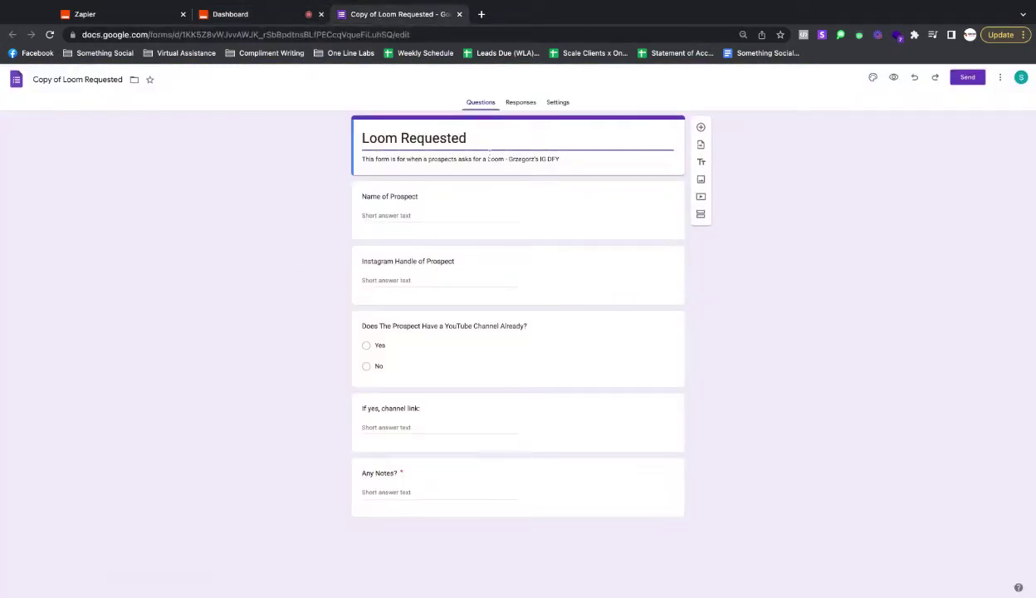
click(536, 158)
key(ctrl+a)
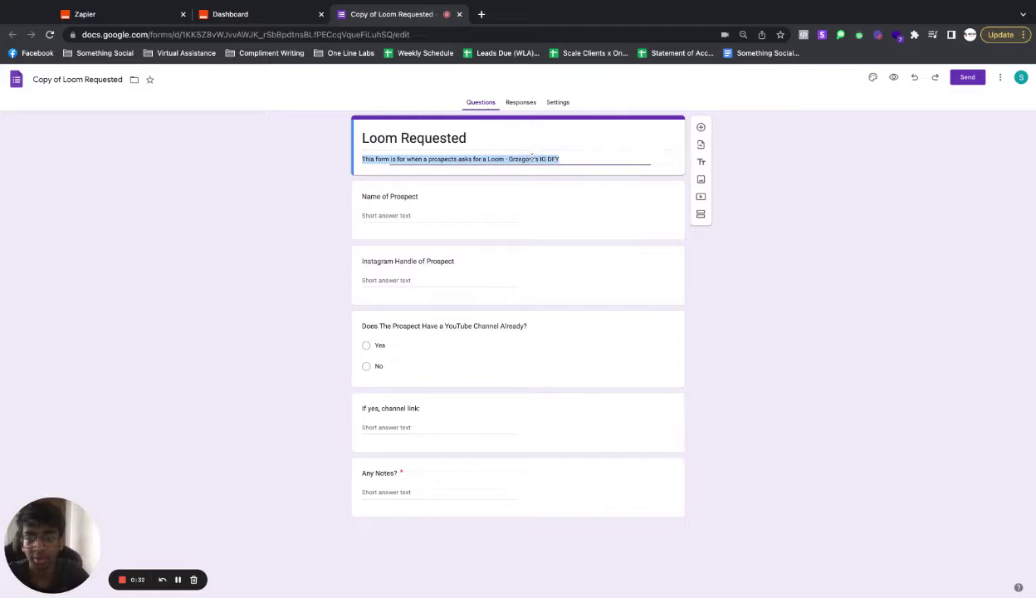
double_click(532, 158)
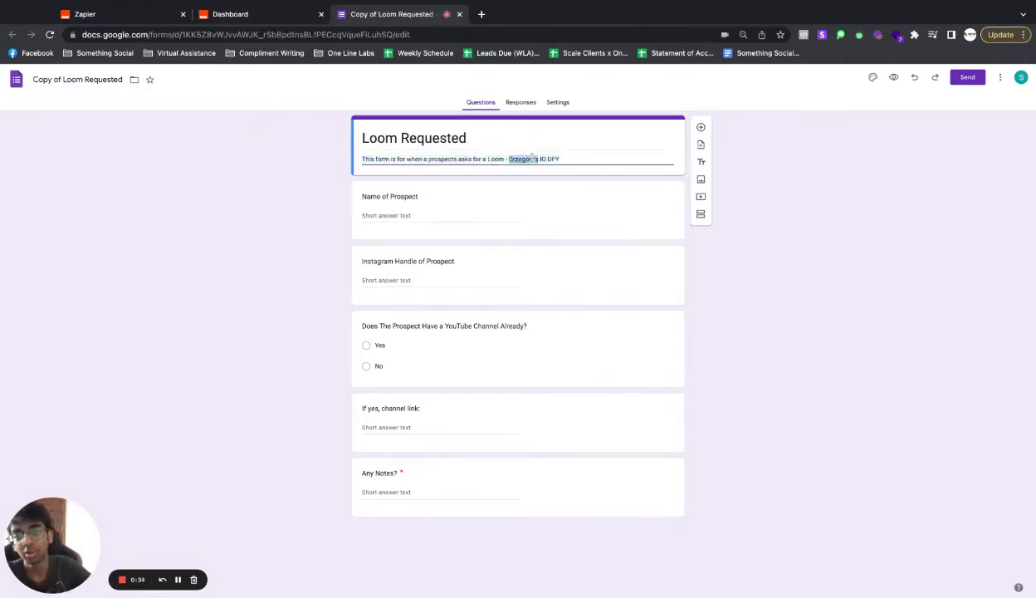
key(BackSpace)
click(316, 188)
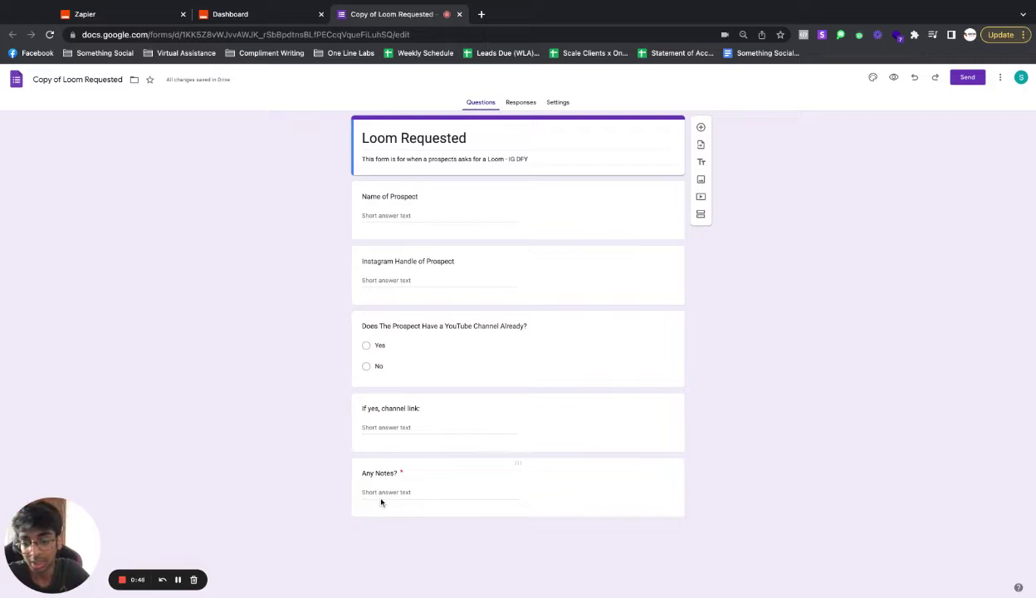
Create a Zap triggered by Google Forms New Form Response, using the existing Google Forms account.
click(264, 20)
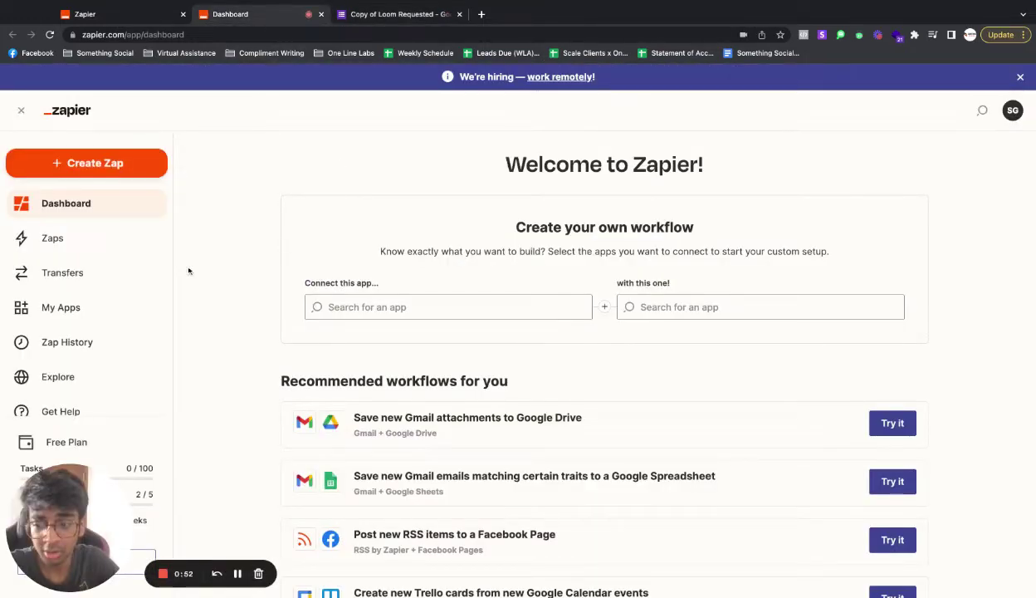
click(127, 163)
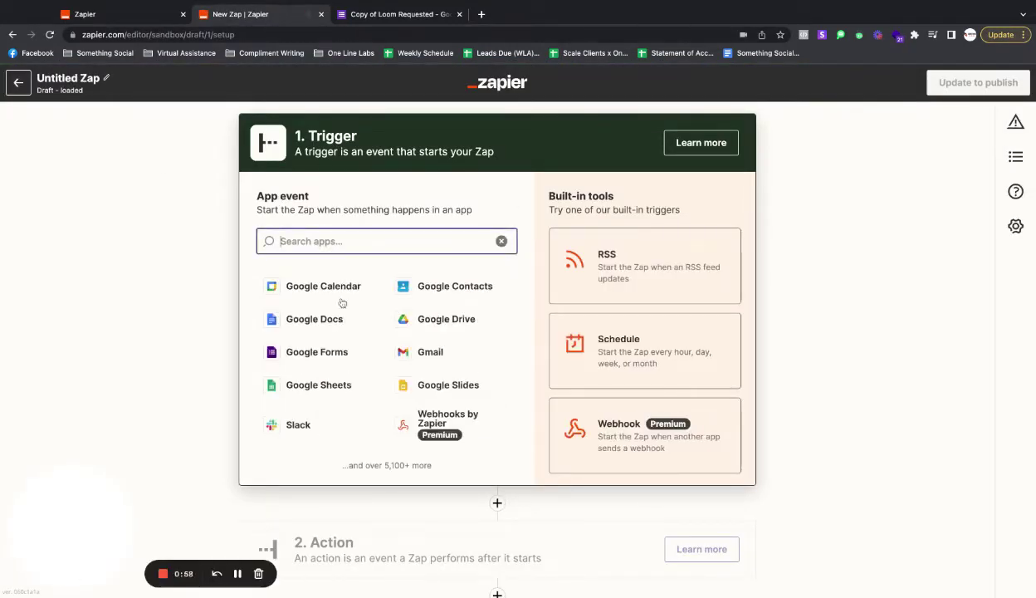
click(323, 353)
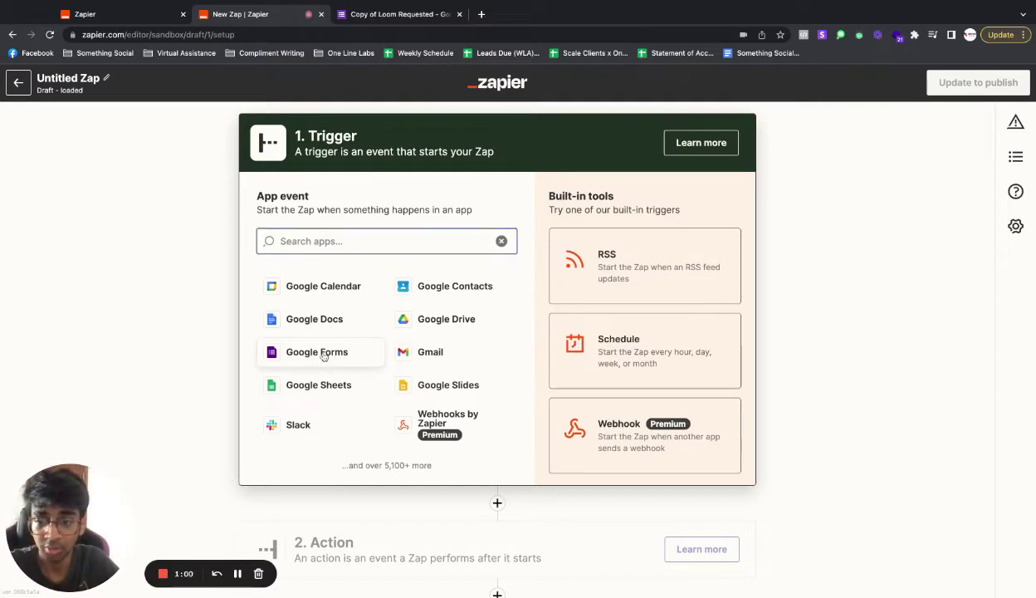
click(361, 294)
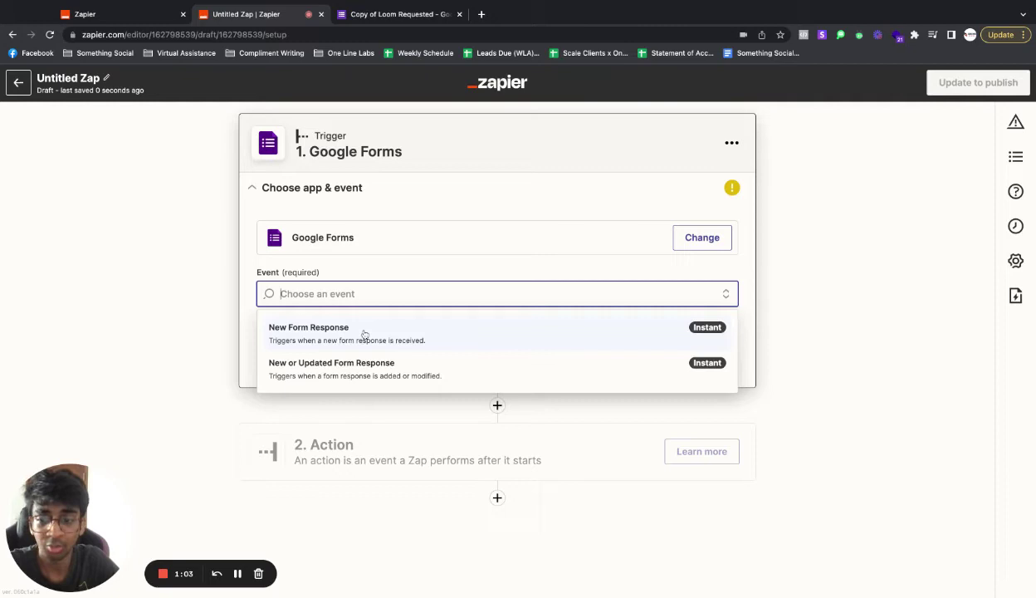
click(364, 334)
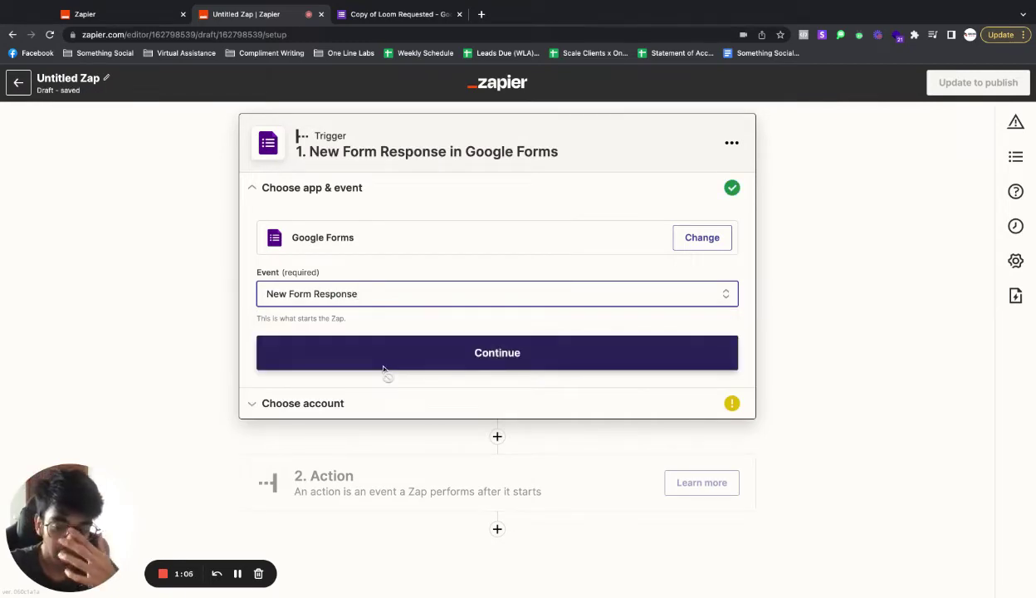
click(393, 363)
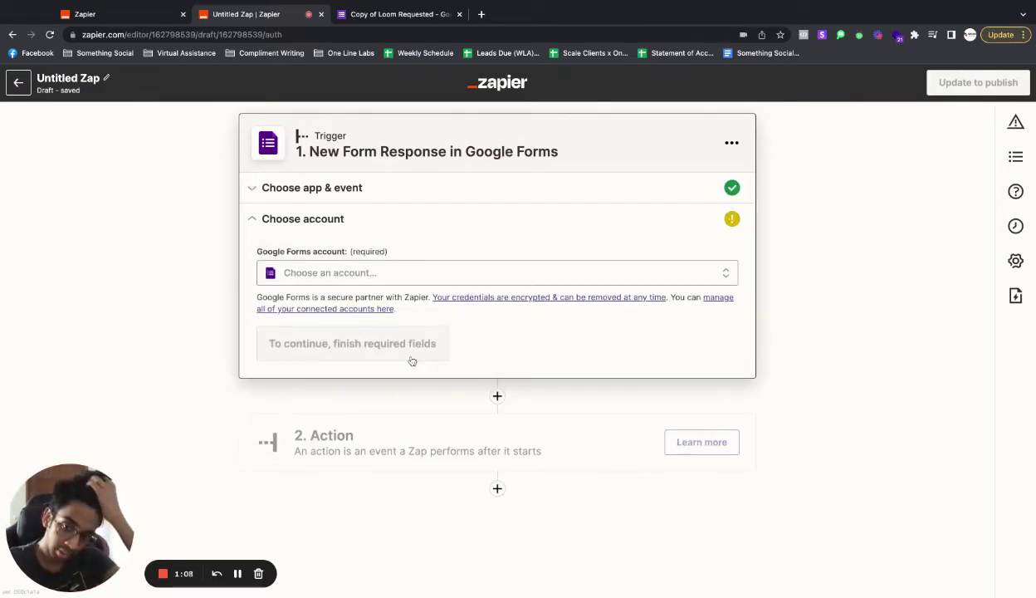
click(485, 273)
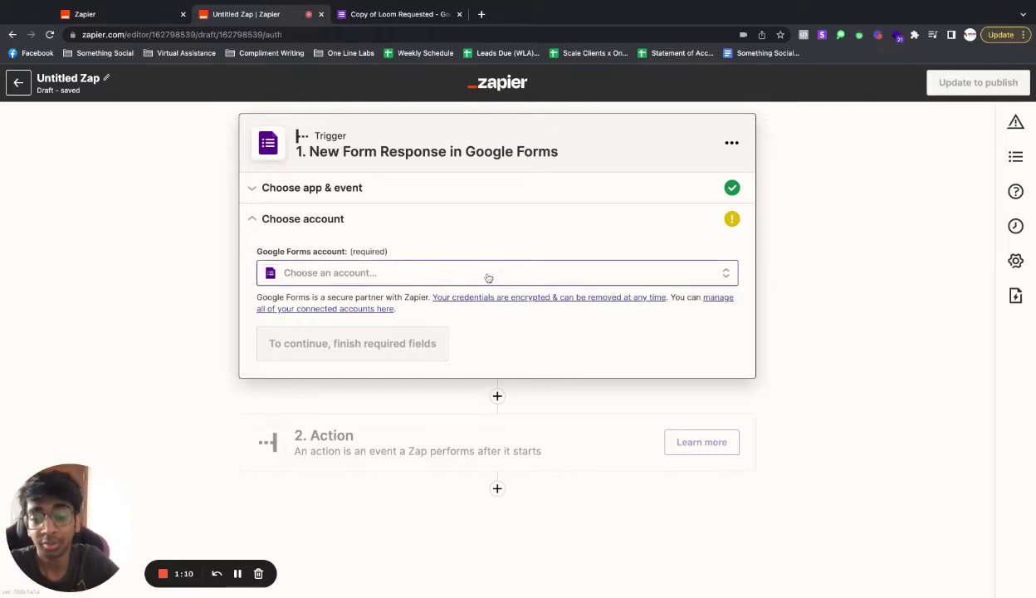
click(433, 370)
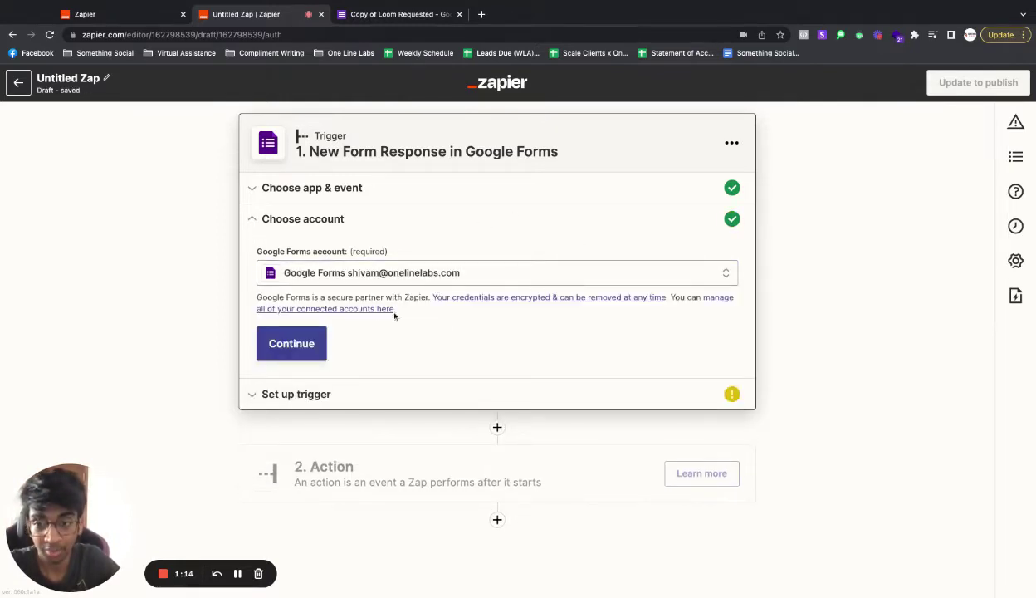
Point the trigger at the Copy of Loom Requested form.
click(310, 345)
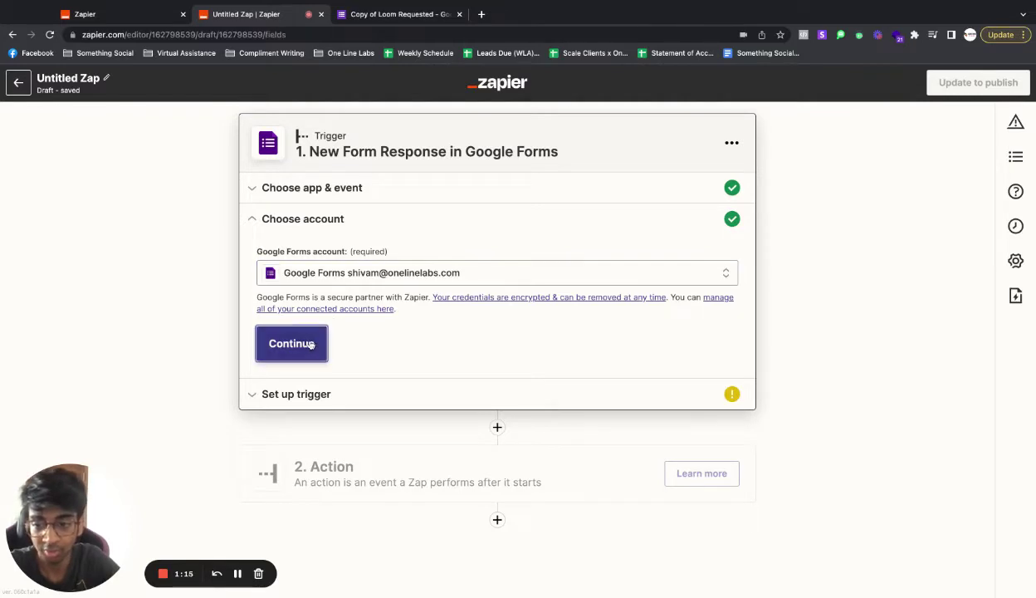
click(351, 313)
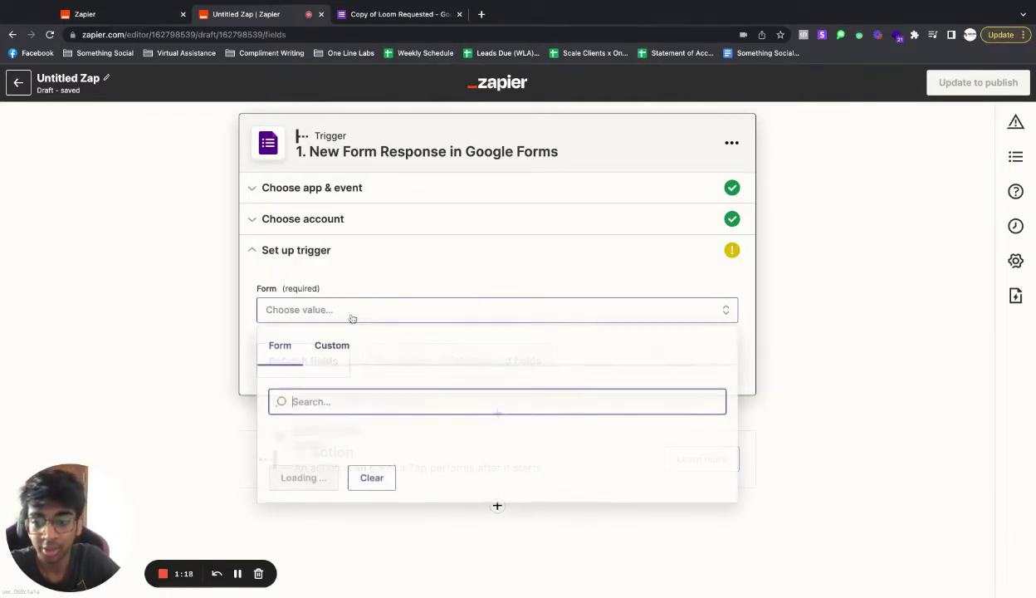
click(387, 438)
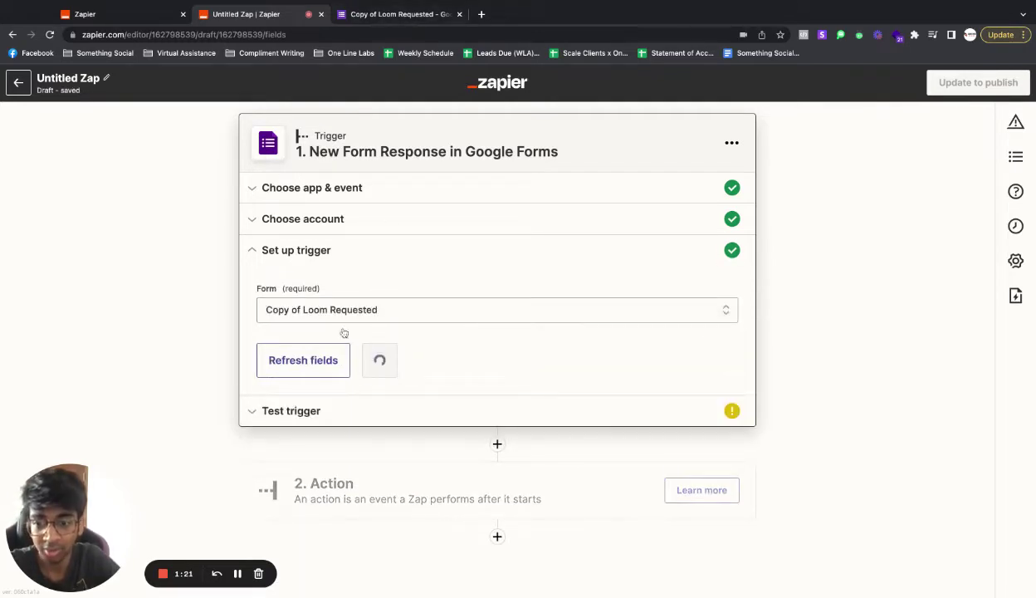
click(395, 361)
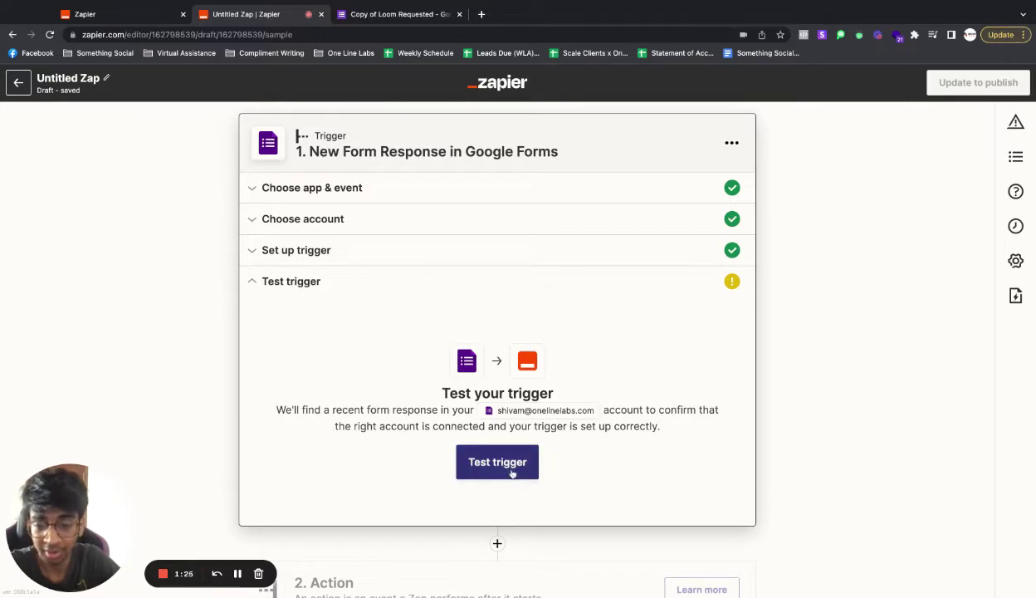
Test the trigger and accept the returned sample form response.
click(511, 470)
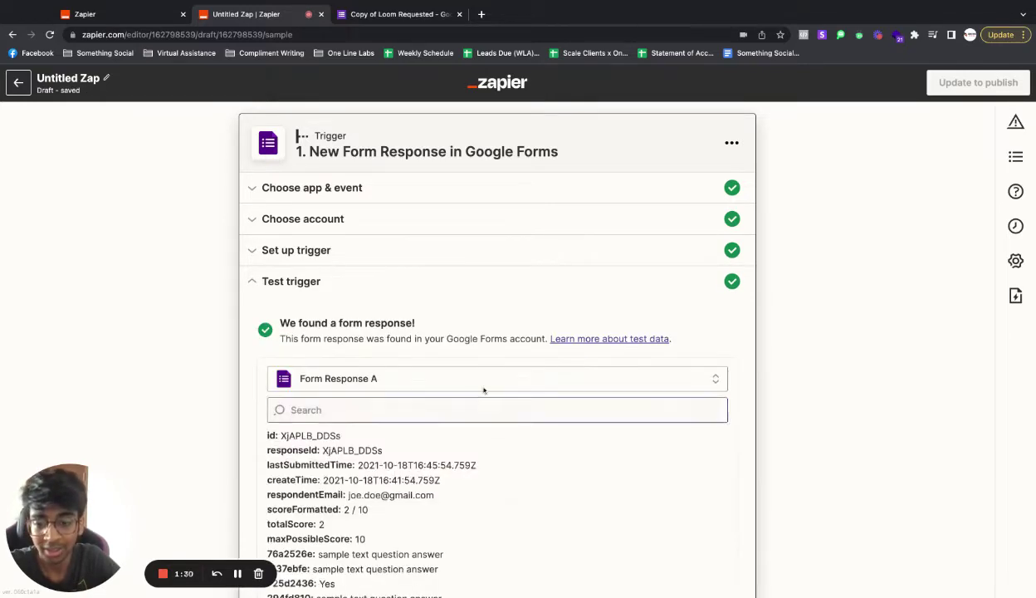
scroll(427, 441, down, 2)
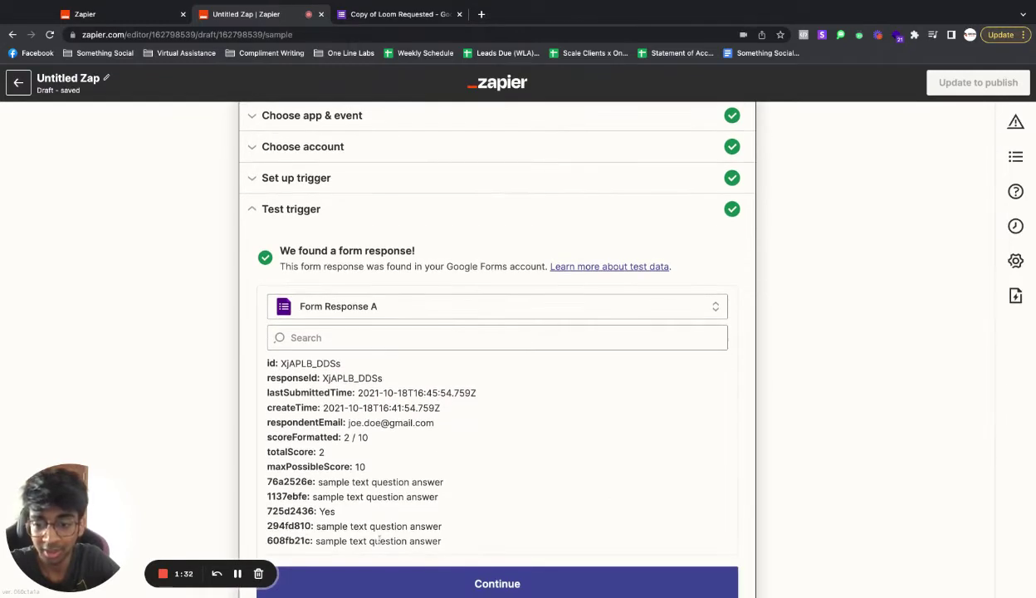
scroll(379, 540, down, 2)
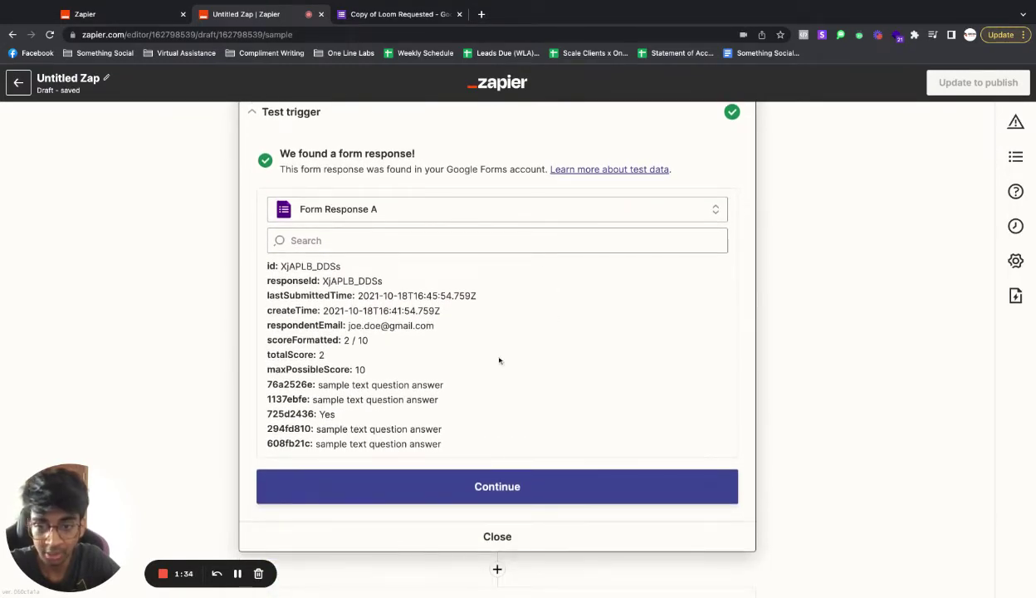
click(515, 483)
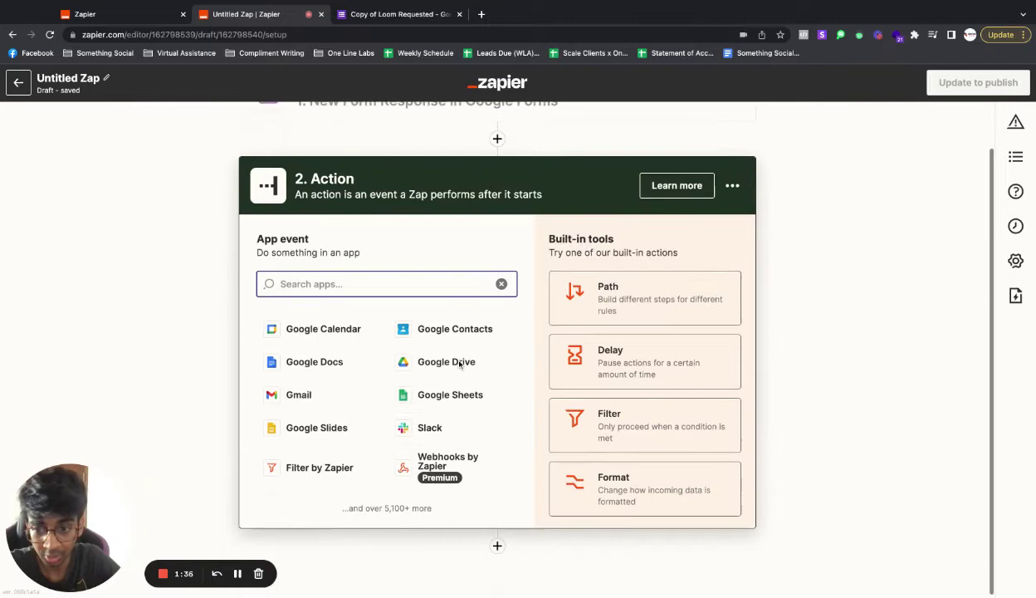
Set the action to Slack's Send Channel Message event with the connected Slack account.
click(431, 428)
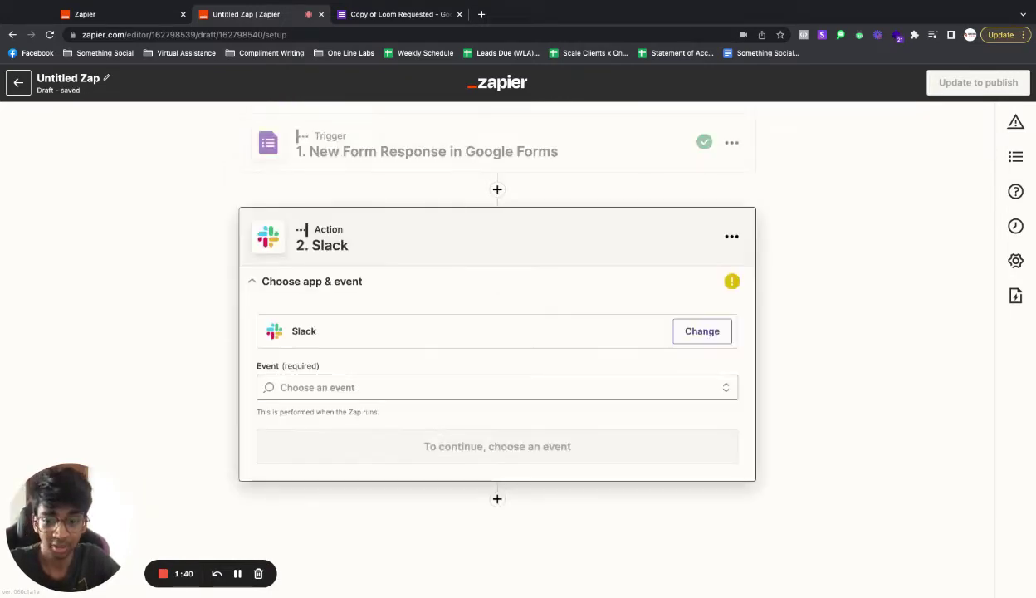
click(442, 387)
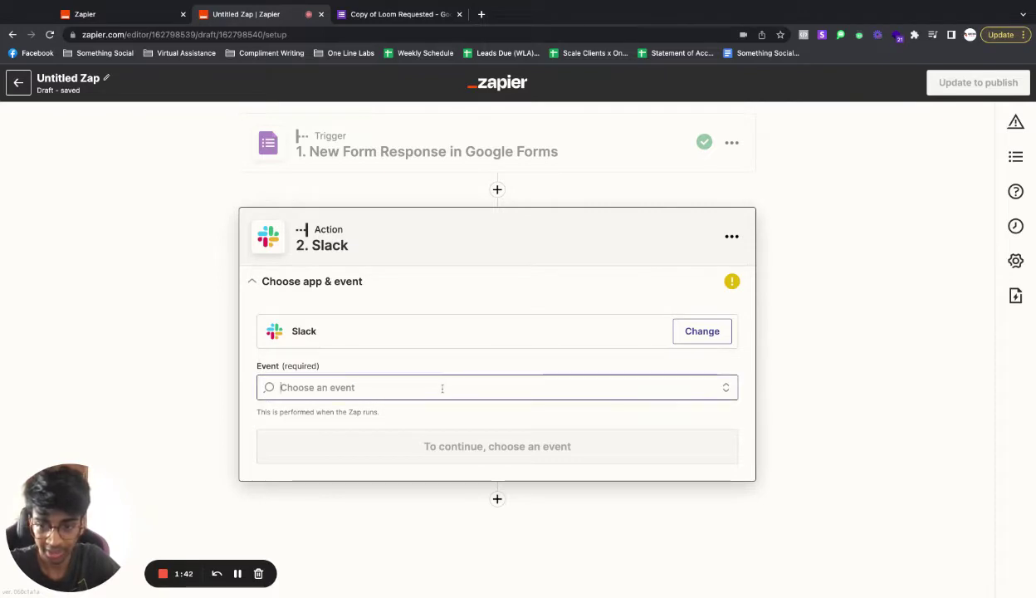
scroll(363, 520, down, 2)
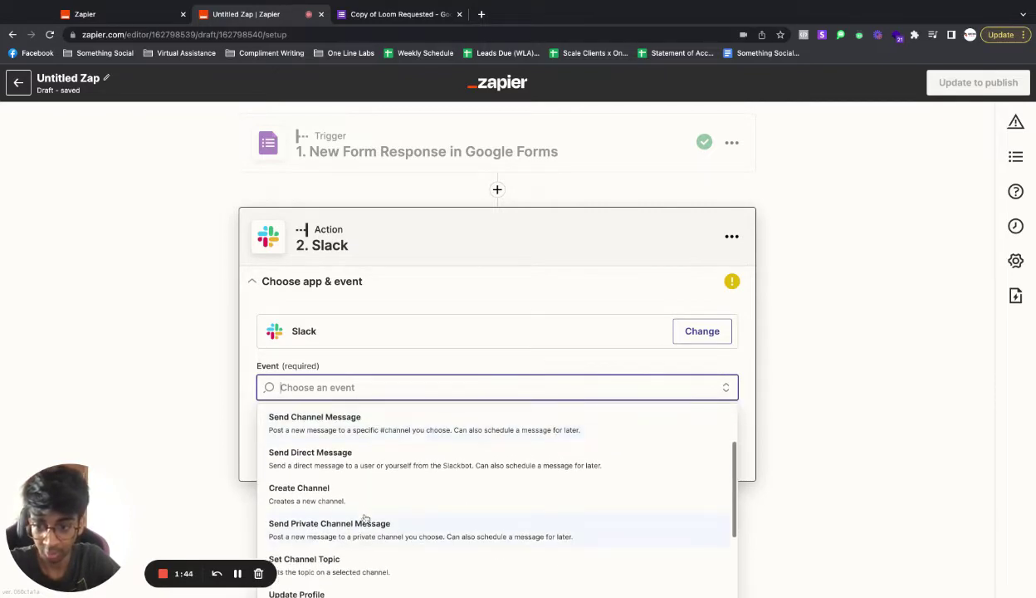
click(402, 423)
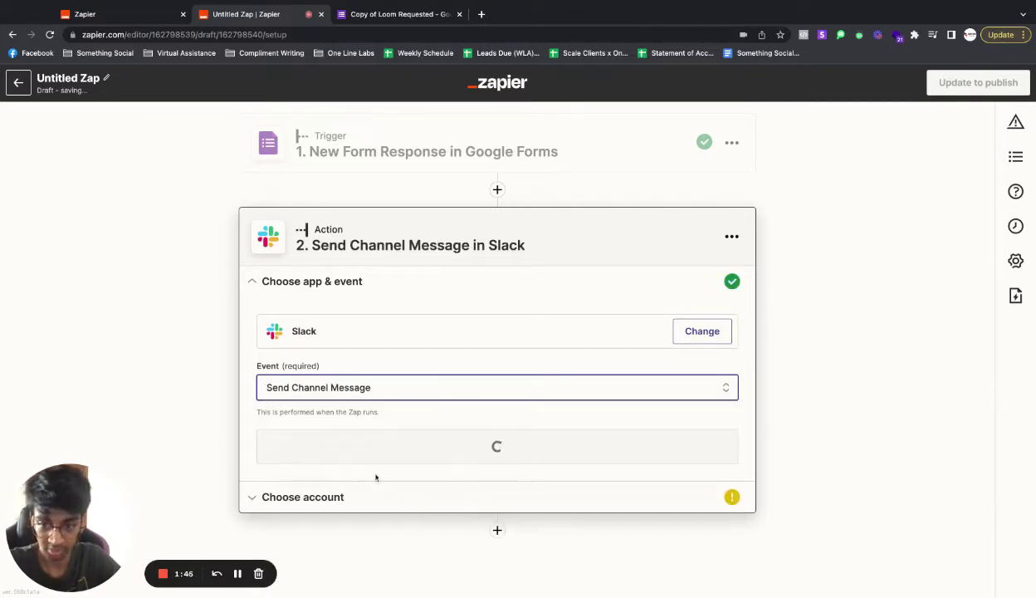
click(420, 464)
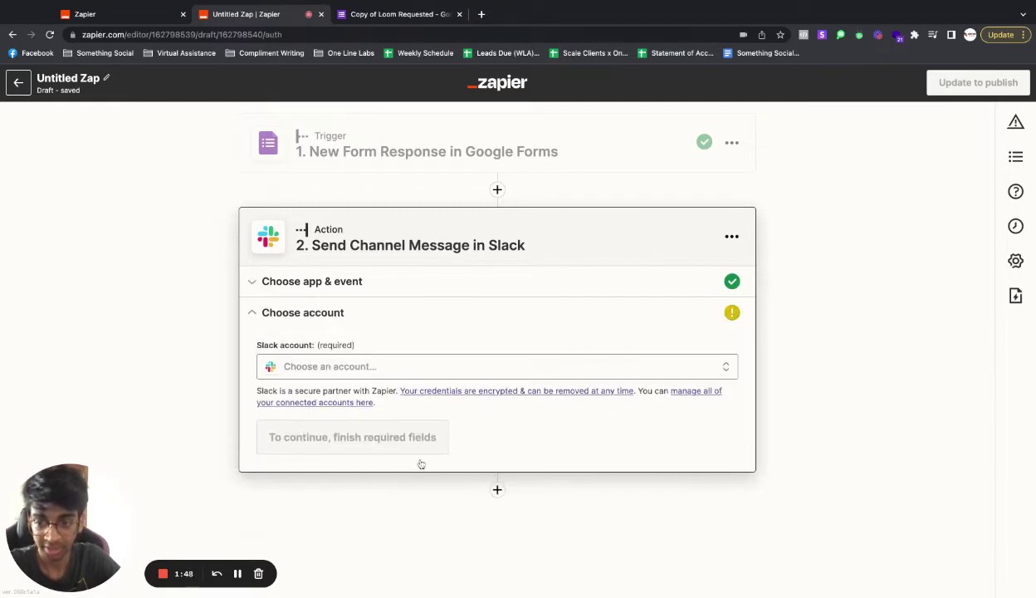
click(413, 368)
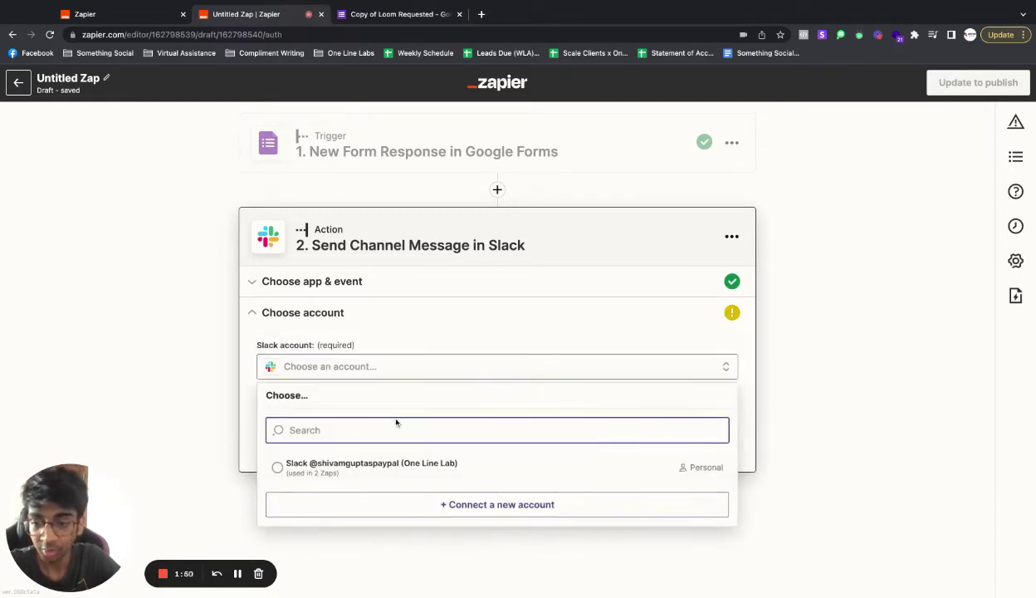
click(341, 463)
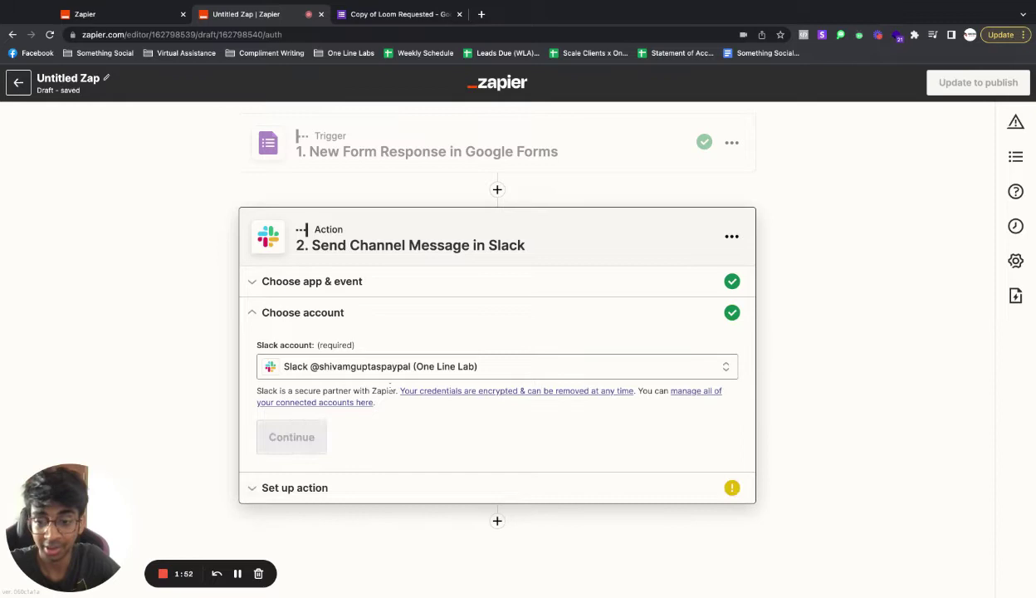
Browse the Slack channels listed in the action setup's Channel dropdown.
click(306, 444)
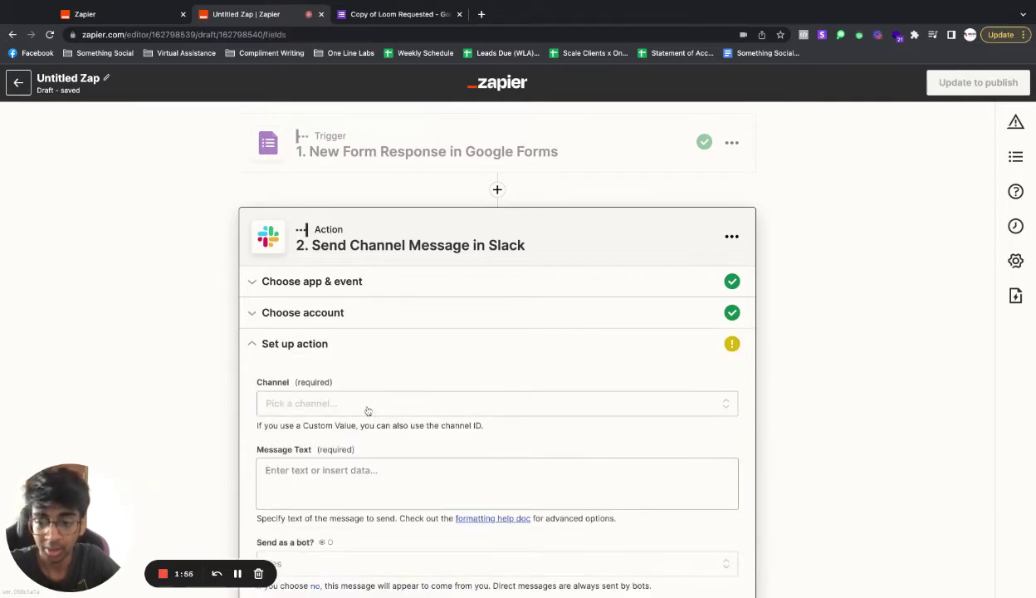
click(368, 404)
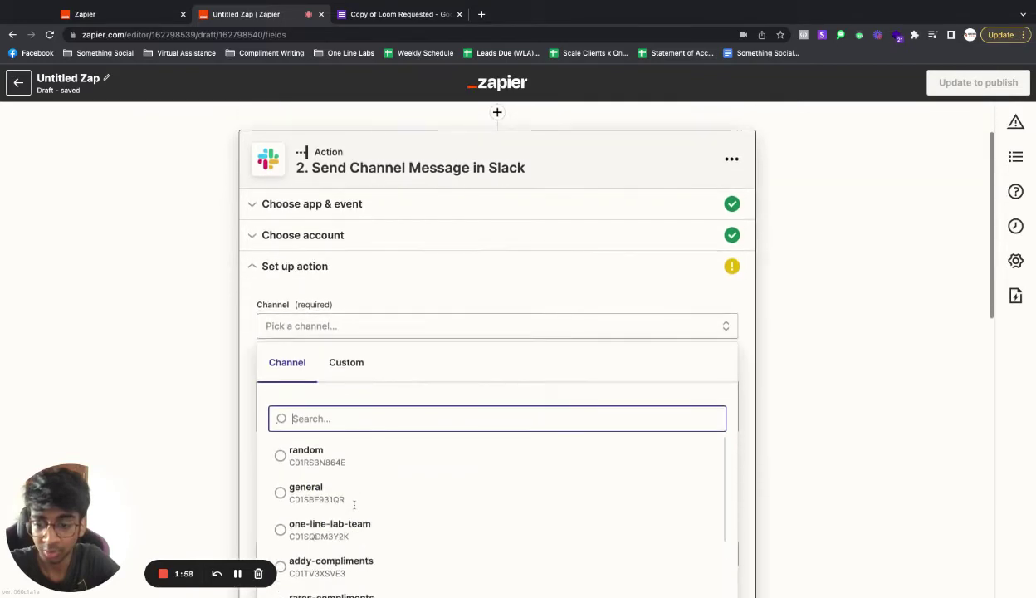
scroll(354, 504, down, 7)
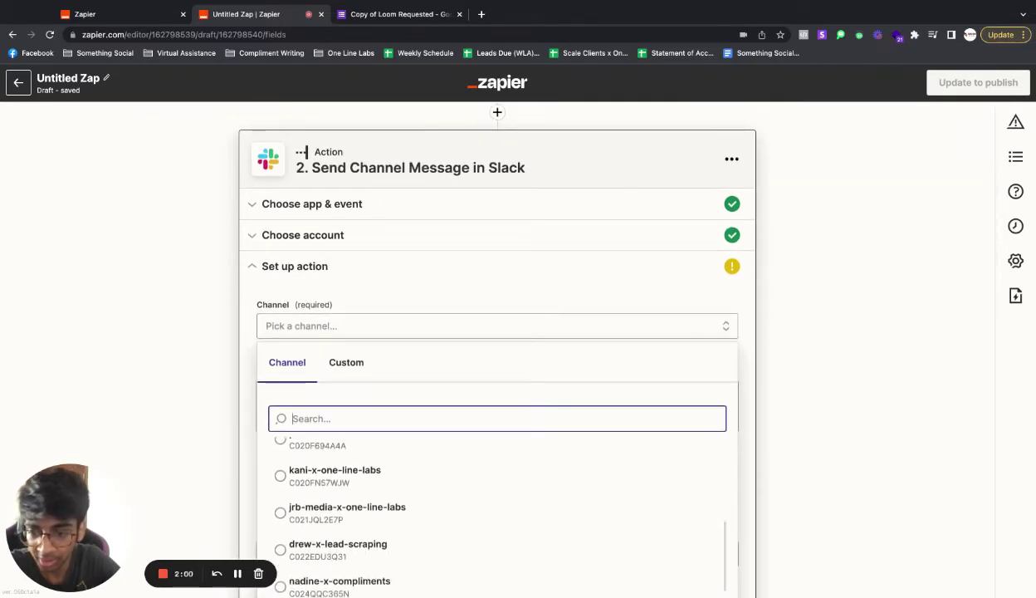
scroll(355, 514, down, 1)
scroll(355, 523, up, 6)
scroll(354, 526, down, 2)
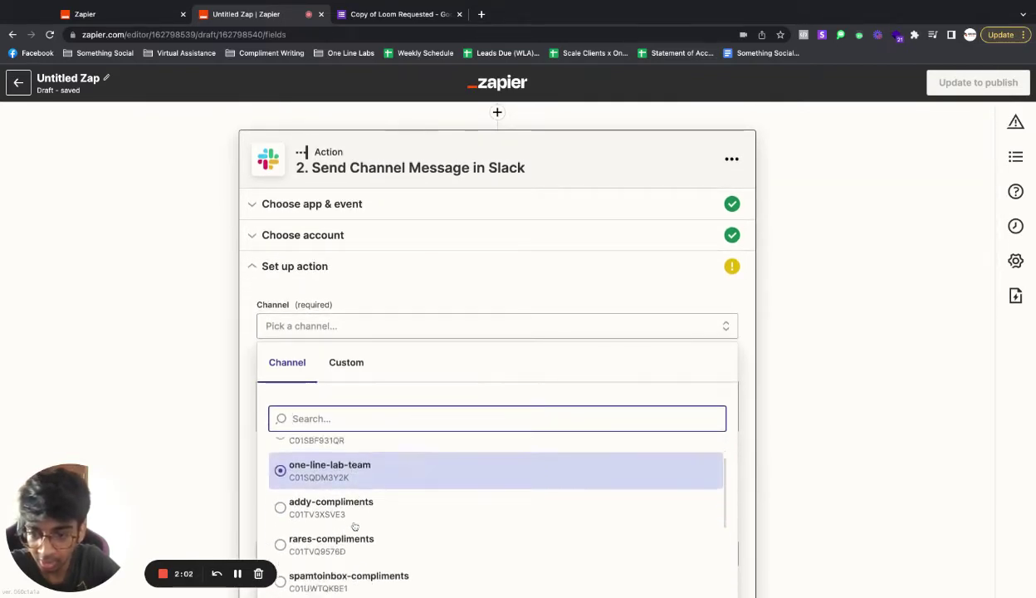
scroll(354, 526, down, 5)
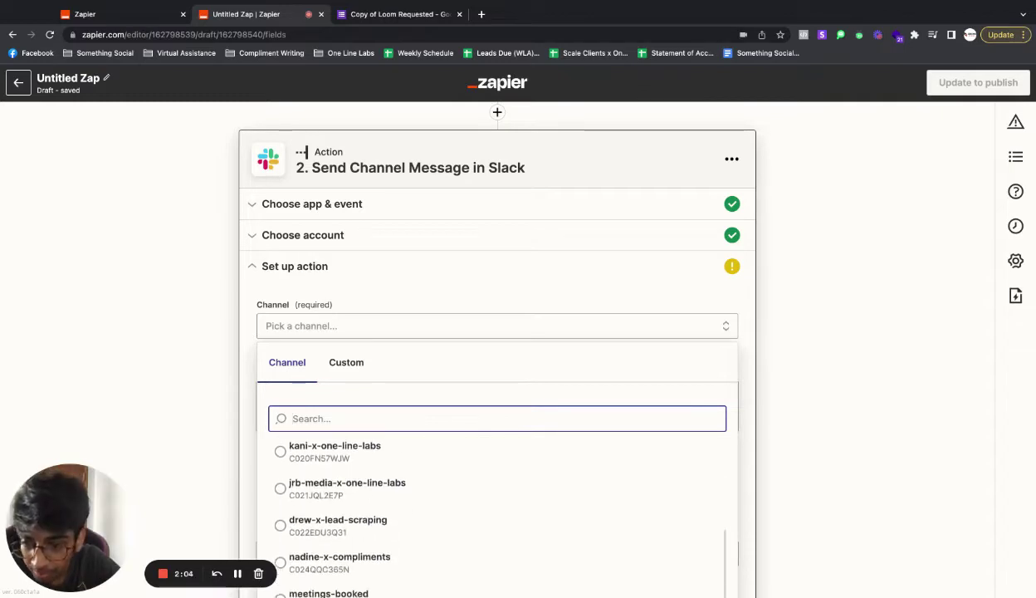
scroll(354, 506, down, 5)
scroll(358, 461, up, 5)
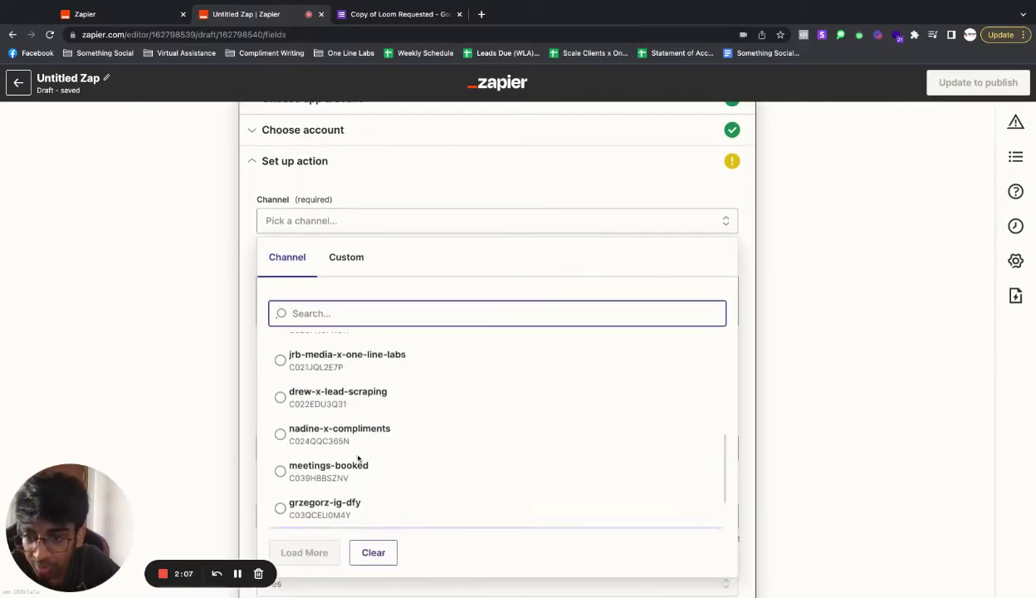
scroll(358, 457, up, 6)
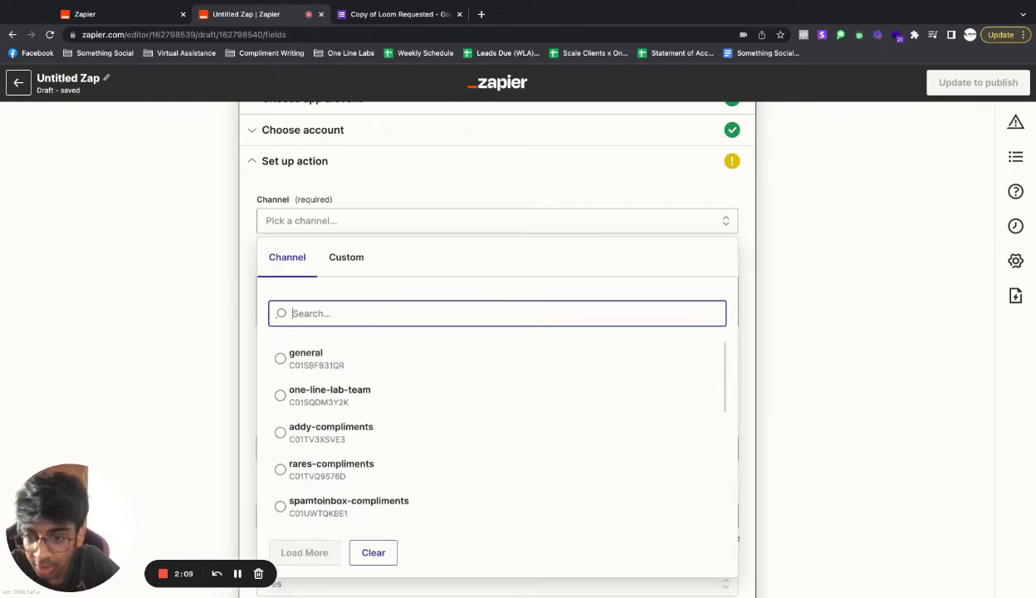
scroll(356, 416, down, 3)
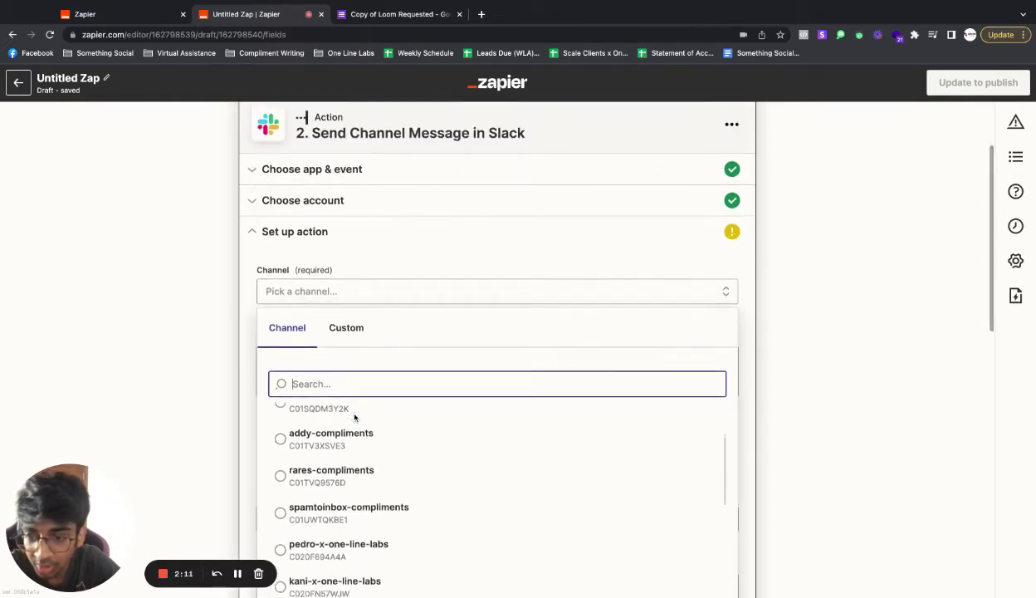
scroll(261, 446, down, 2)
scroll(389, 449, down, 6)
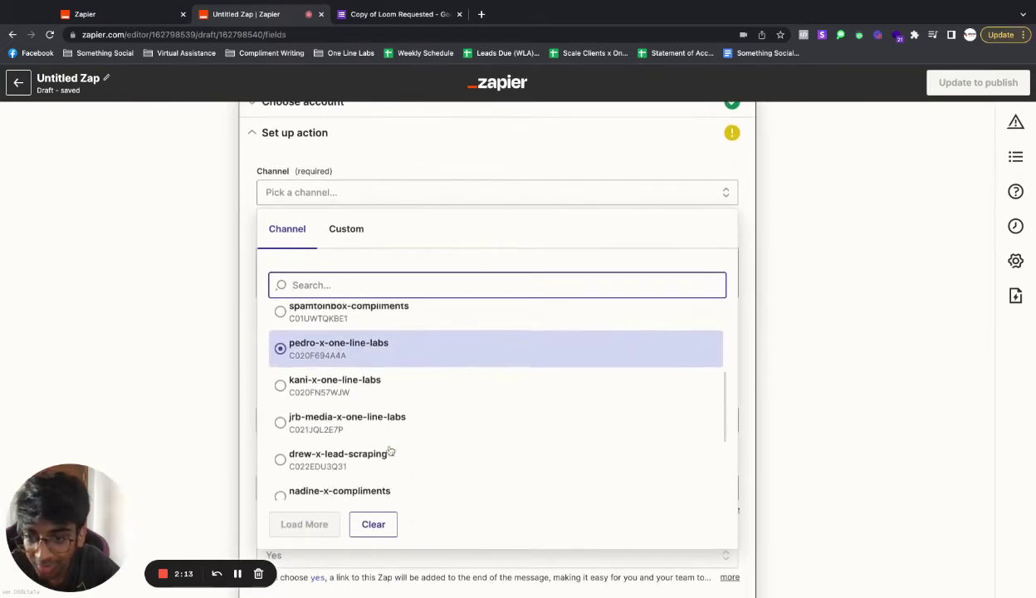
scroll(390, 450, down, 1)
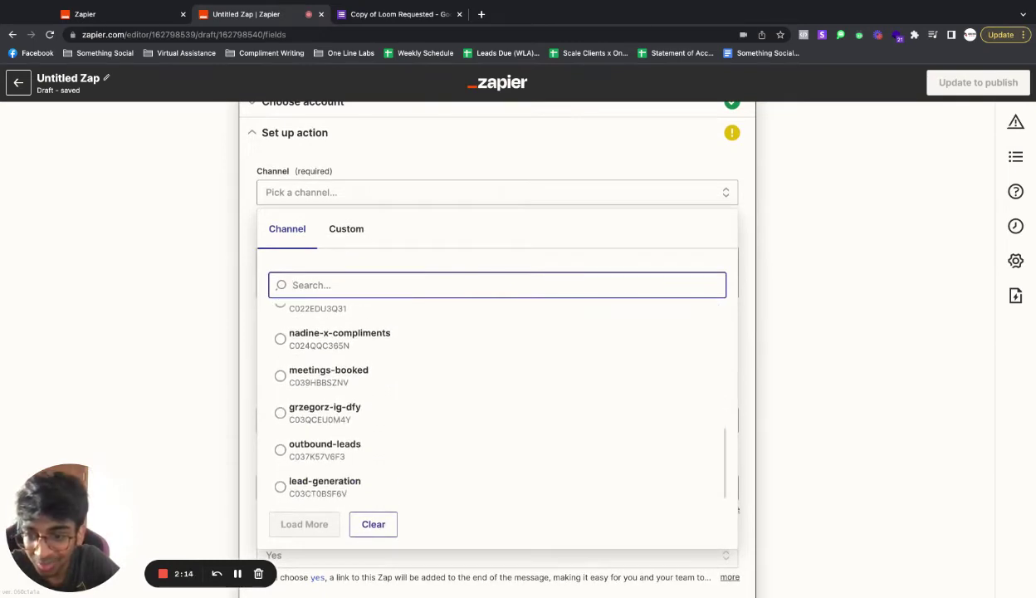
Post to meetings-booked with the opening line 'Hey xyz! Here's a new Loom request:'.
click(349, 373)
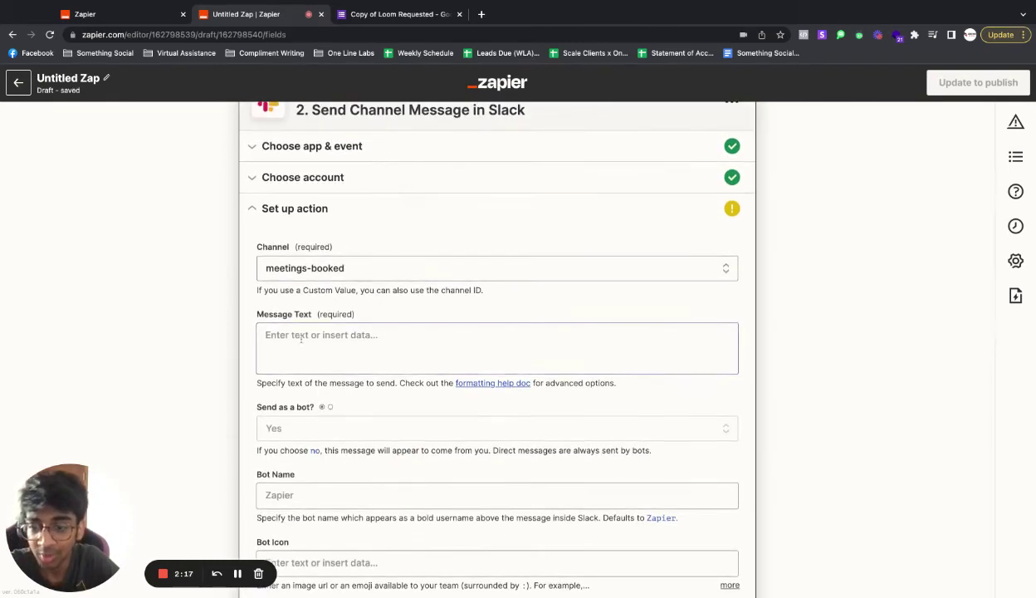
click(301, 332)
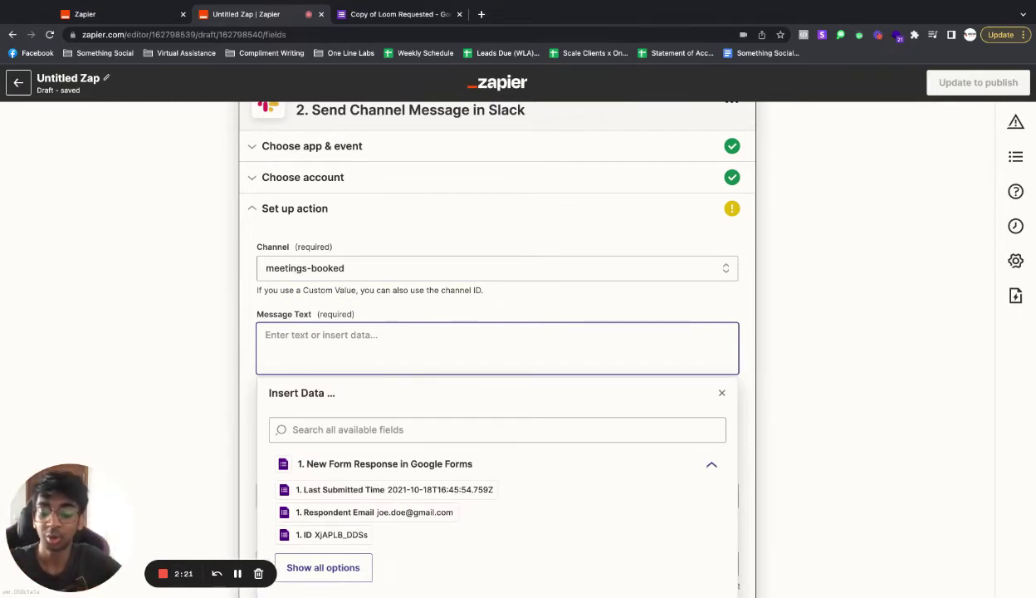
text(H)
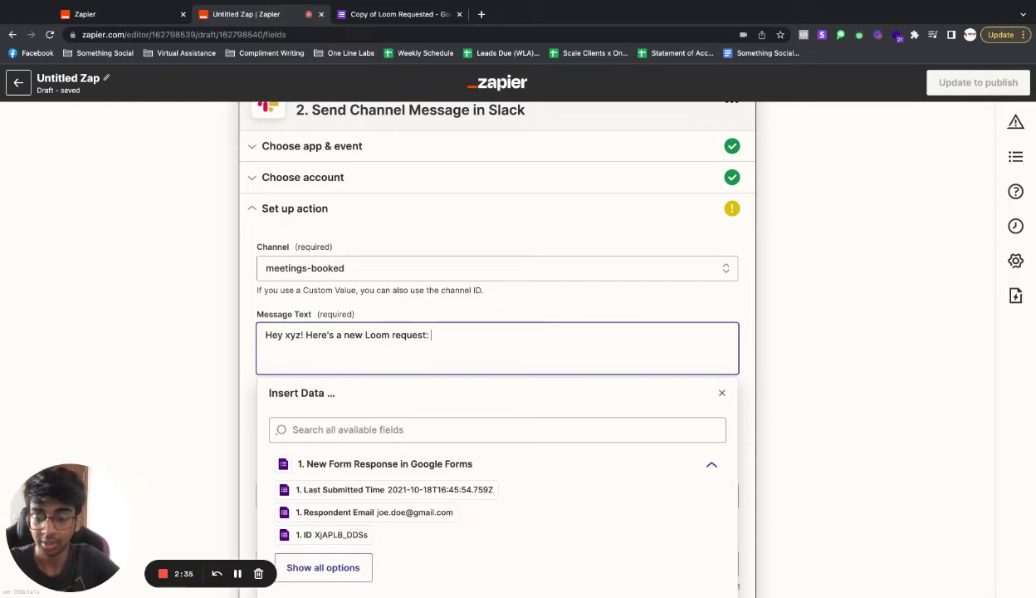
key(Return)
key(Return)
key(Return)
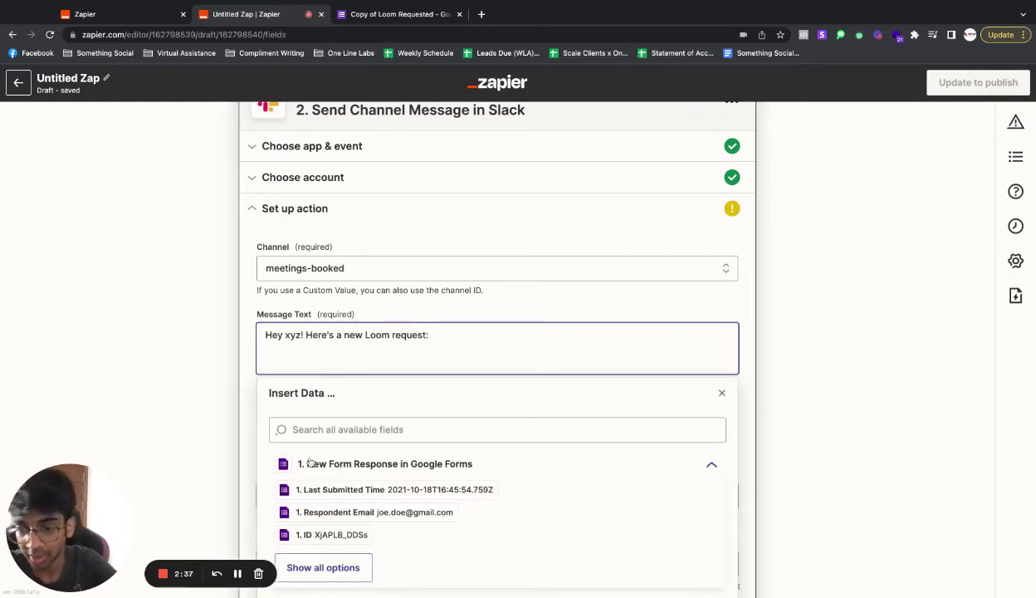
Insert Name of Prospect, Instagram Handle of Prospect and Any Notes? on separate message lines.
scroll(347, 471, down, 2)
scroll(350, 475, down, 1)
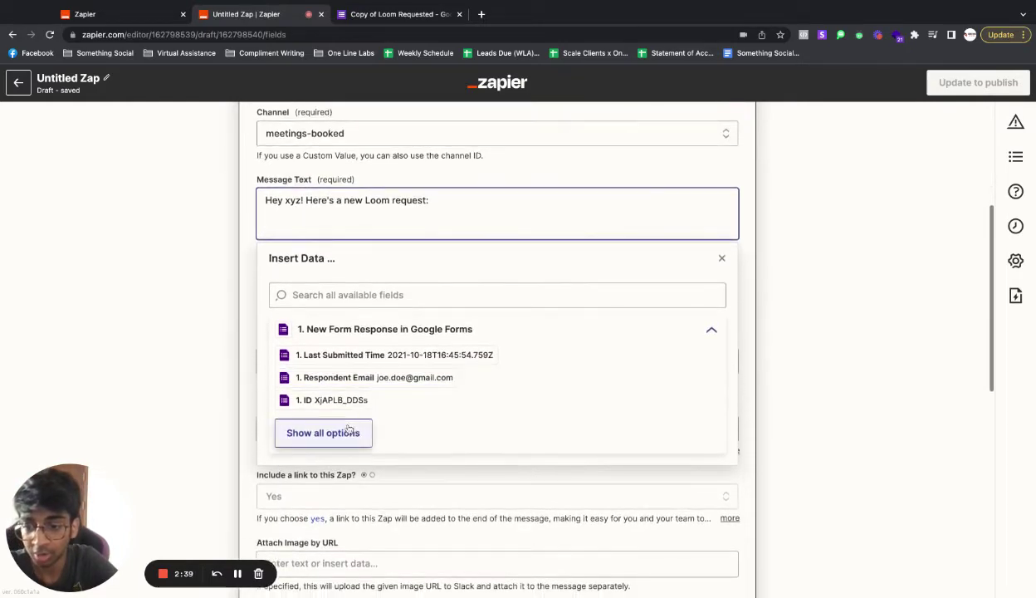
click(342, 432)
scroll(354, 508, down, 1)
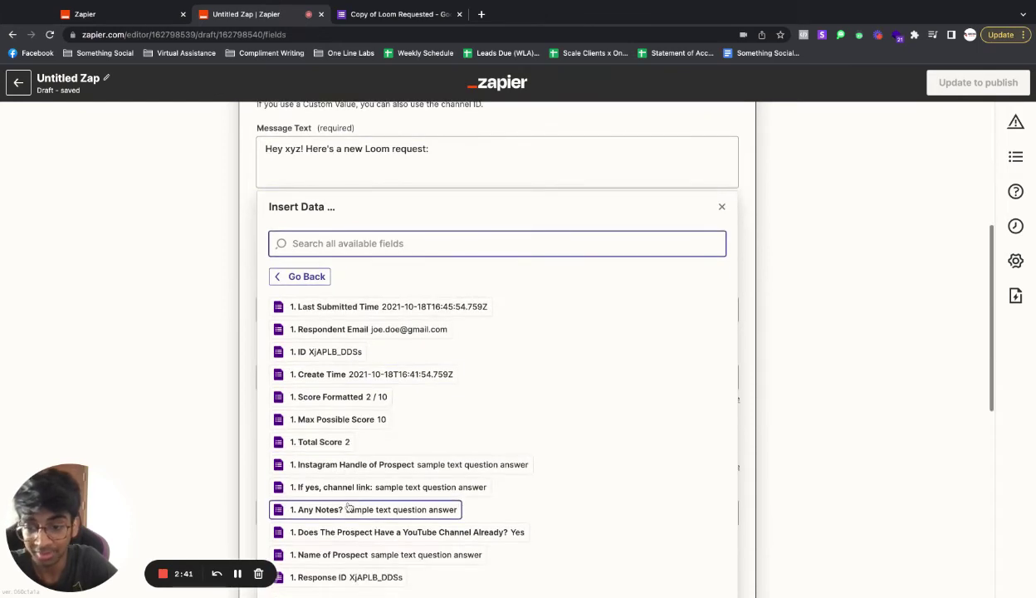
scroll(349, 512, down, 1)
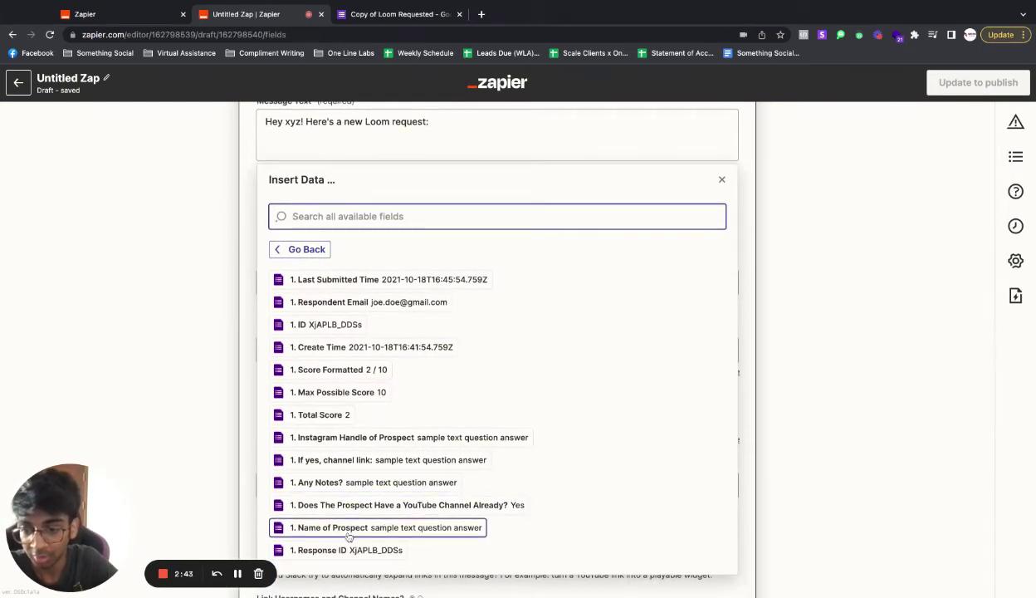
click(356, 528)
key(Return)
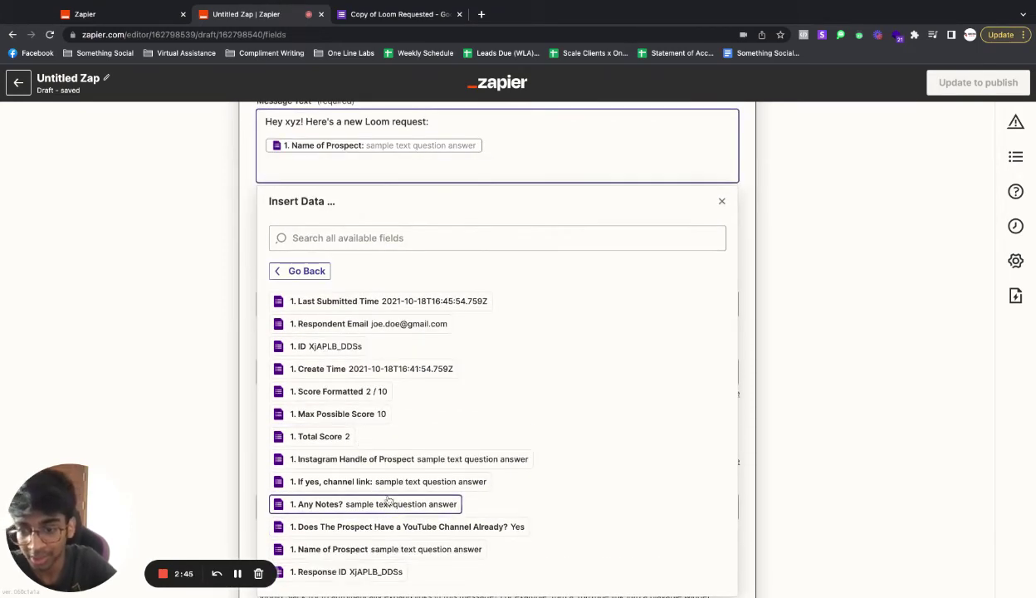
scroll(374, 528, down, 1)
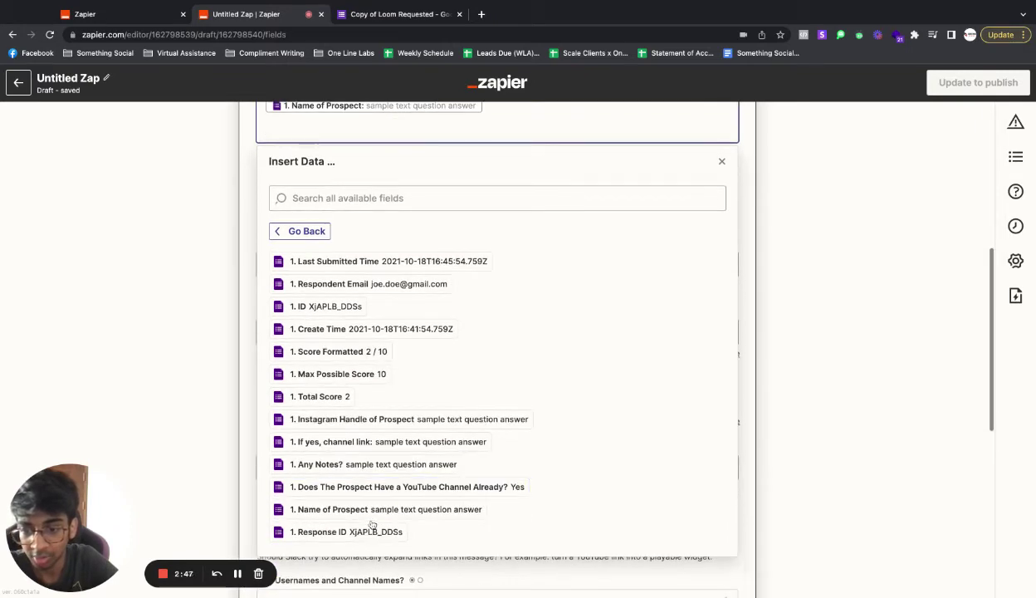
click(395, 418)
key(Return)
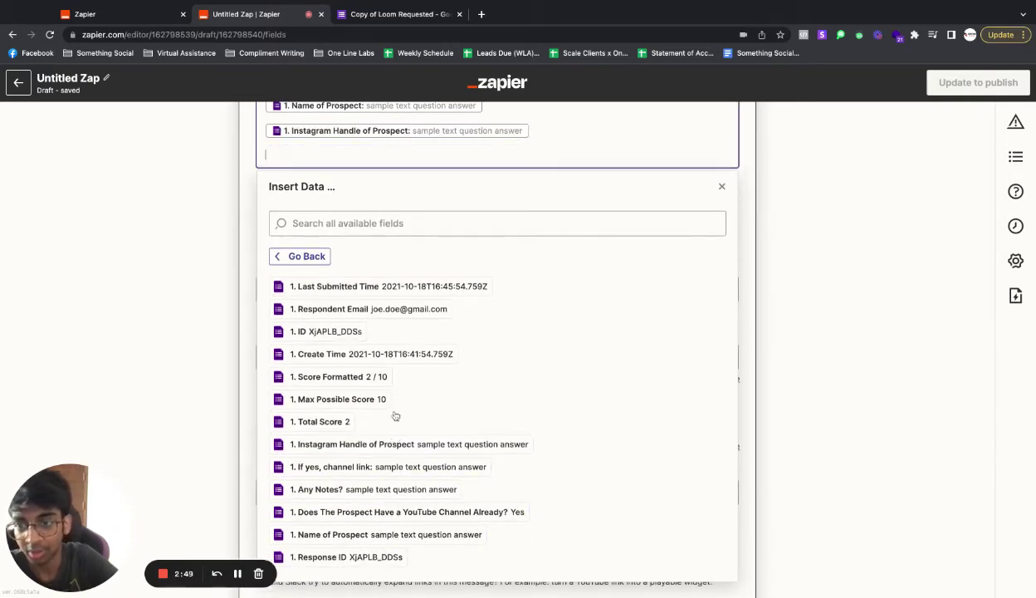
click(399, 491)
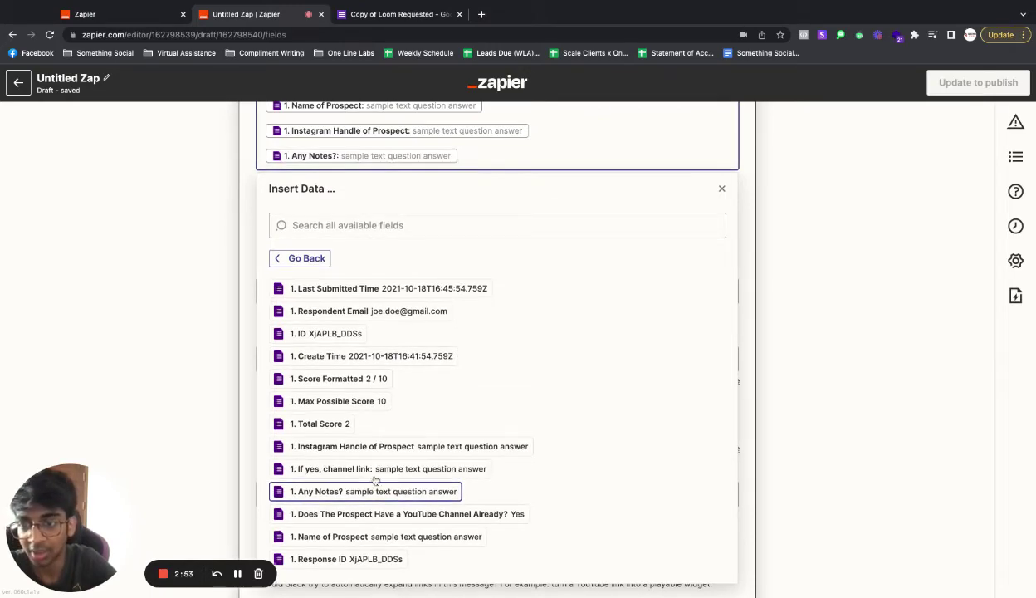
click(196, 374)
Keep Send as a bot set to Yes and name the bot 'Loom Request'.
scroll(249, 349, up, 1)
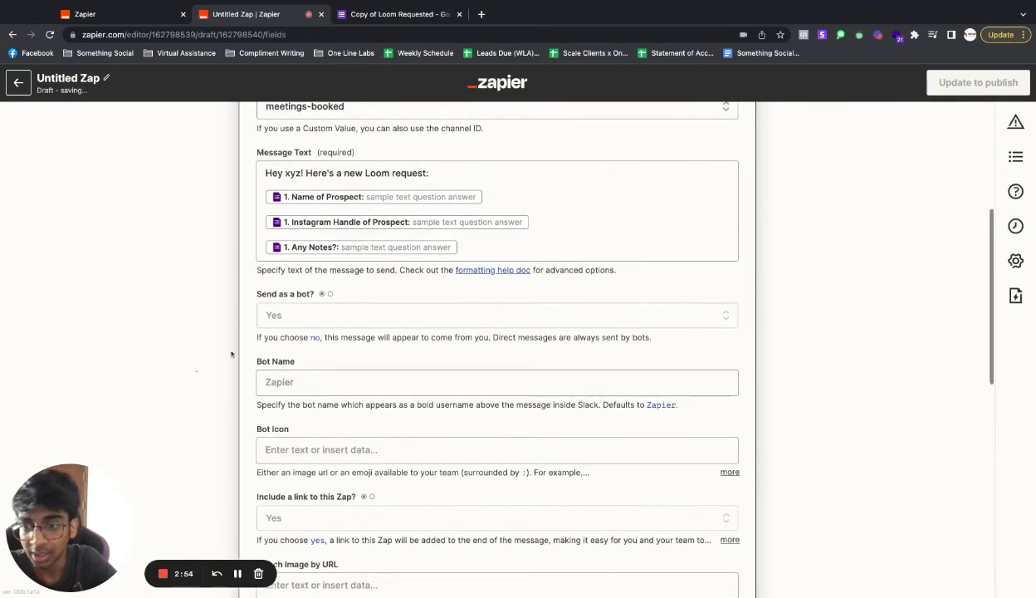
click(314, 315)
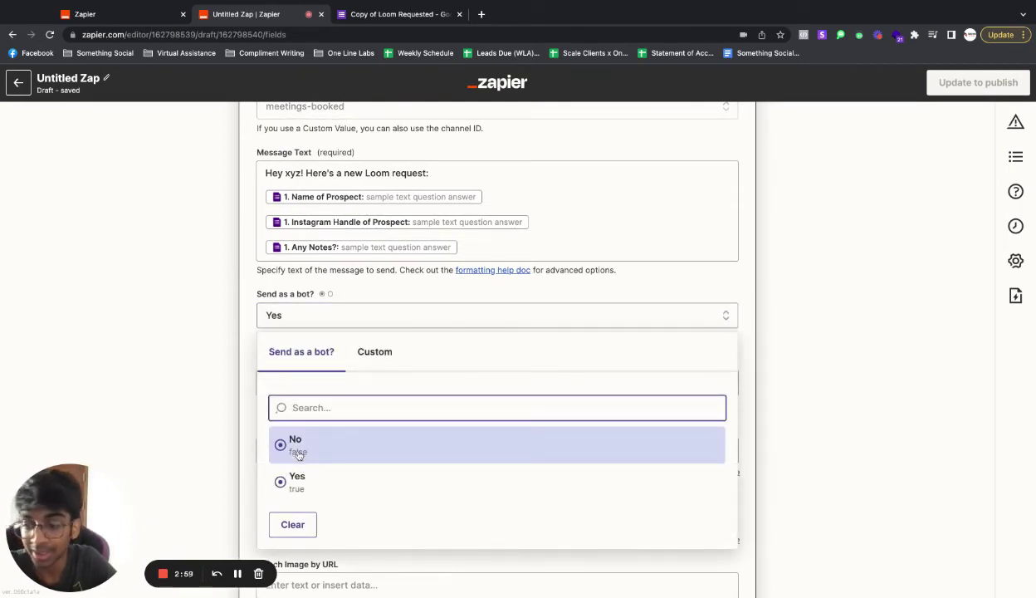
click(291, 480)
click(301, 384)
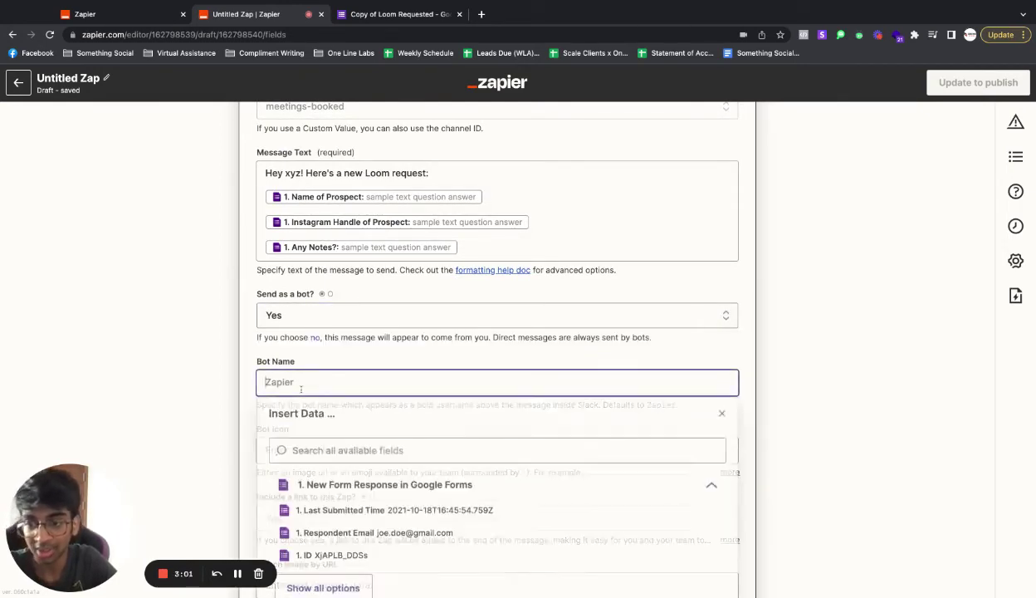
text(Loom Request)
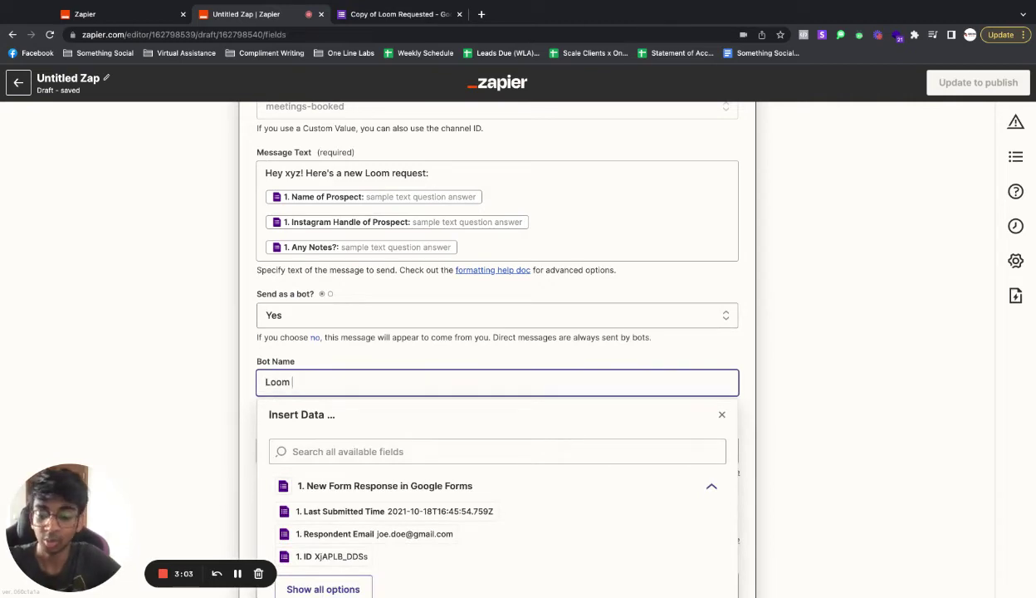
click(106, 417)
Set Include a link to this Zap to No.
scroll(320, 370, down, 2)
scroll(320, 369, down, 1)
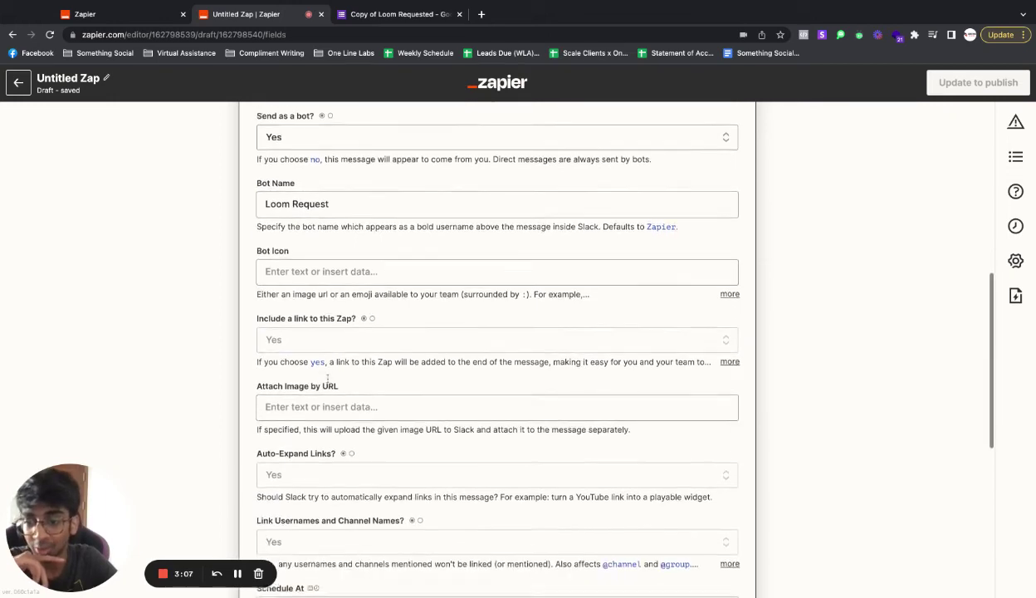
click(332, 317)
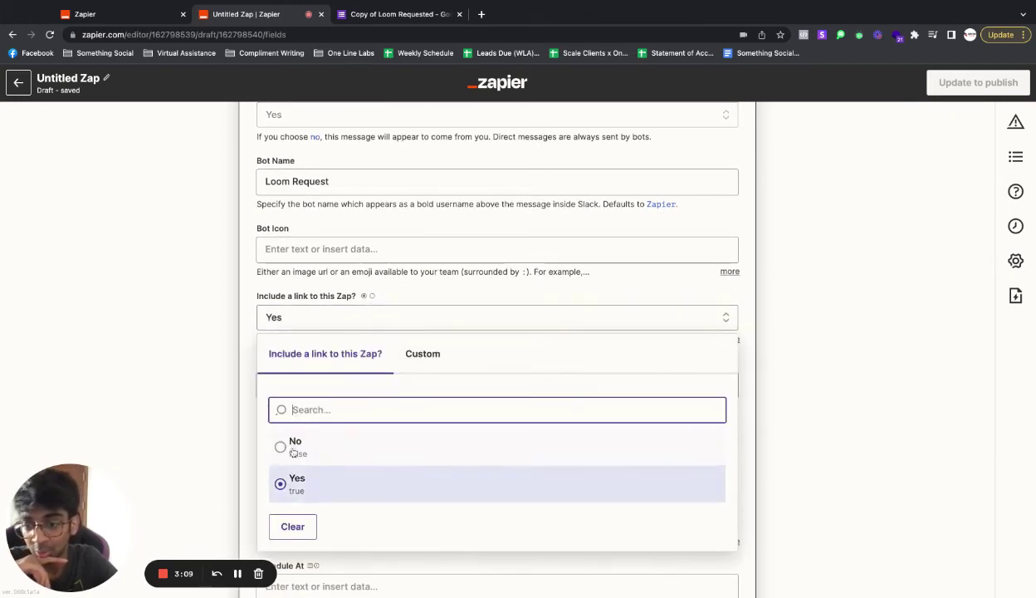
click(293, 447)
scroll(191, 415, down, 1)
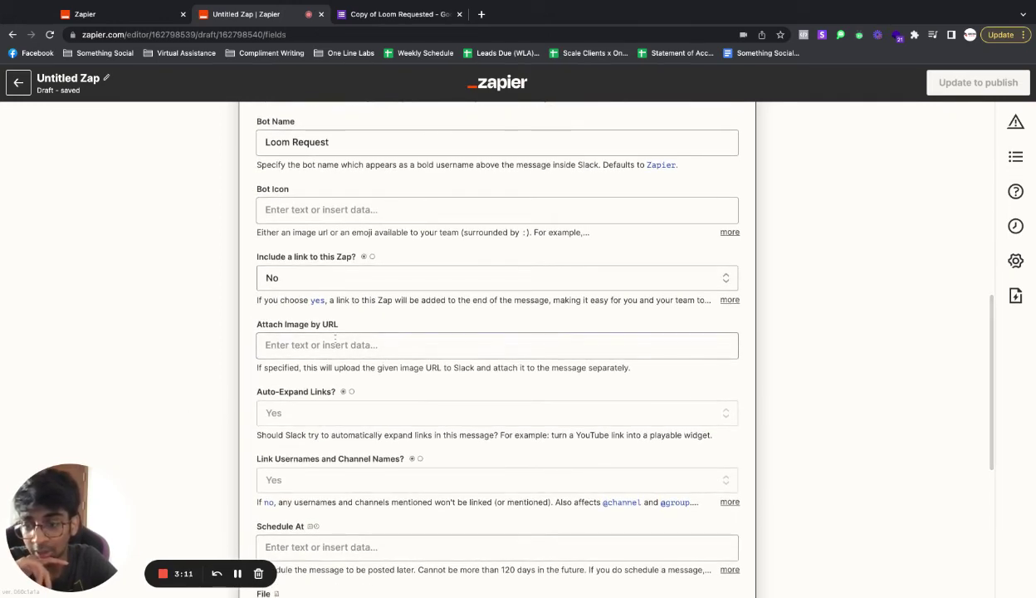
scroll(335, 338, down, 2)
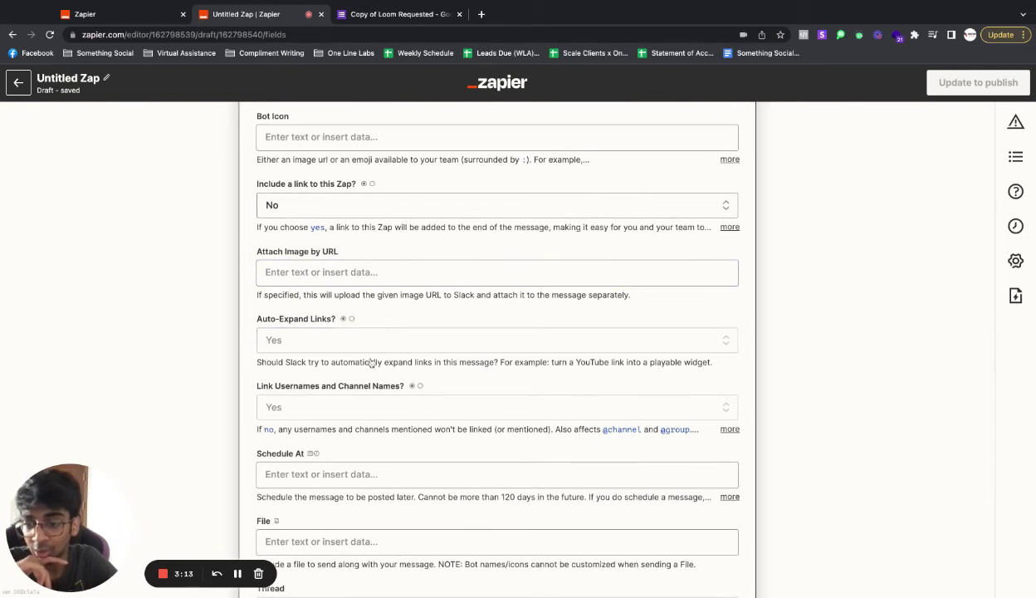
scroll(373, 373, down, 3)
scroll(415, 398, down, 2)
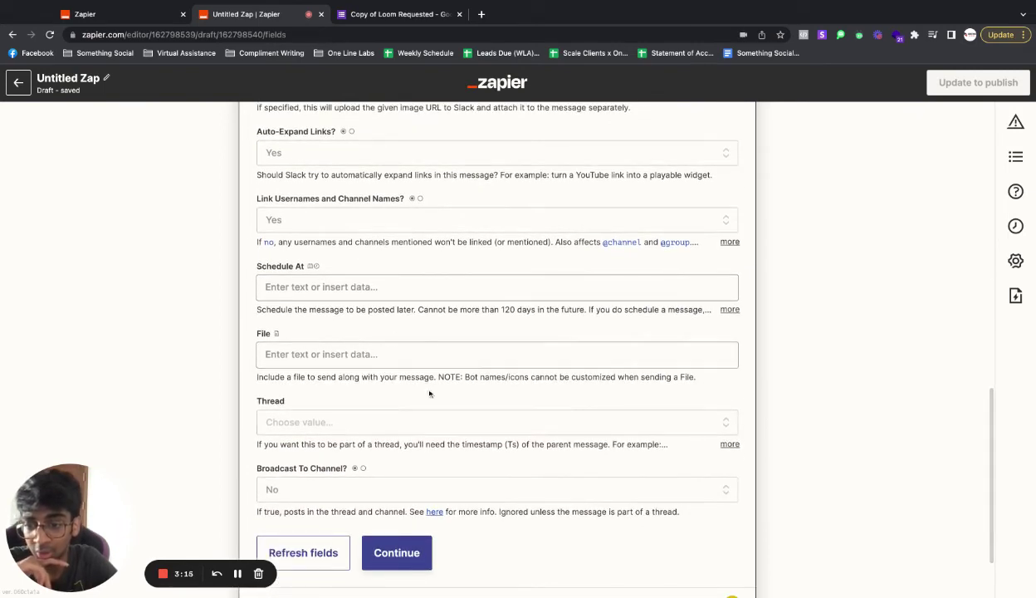
scroll(348, 365, down, 3)
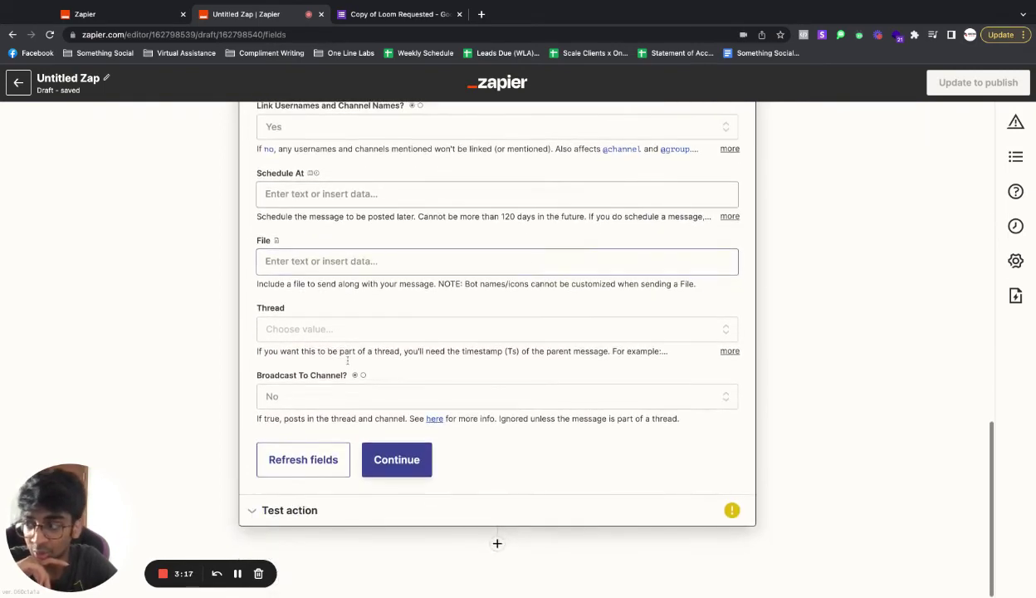
Send a test channel message as the Loom Request bot and check the sample answers.
click(395, 452)
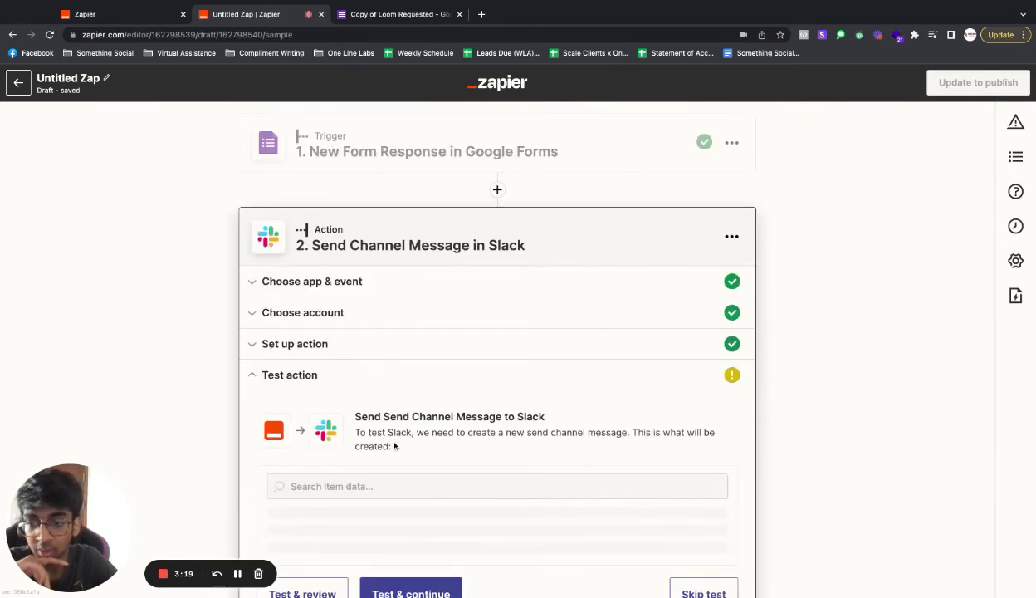
scroll(406, 435, down, 3)
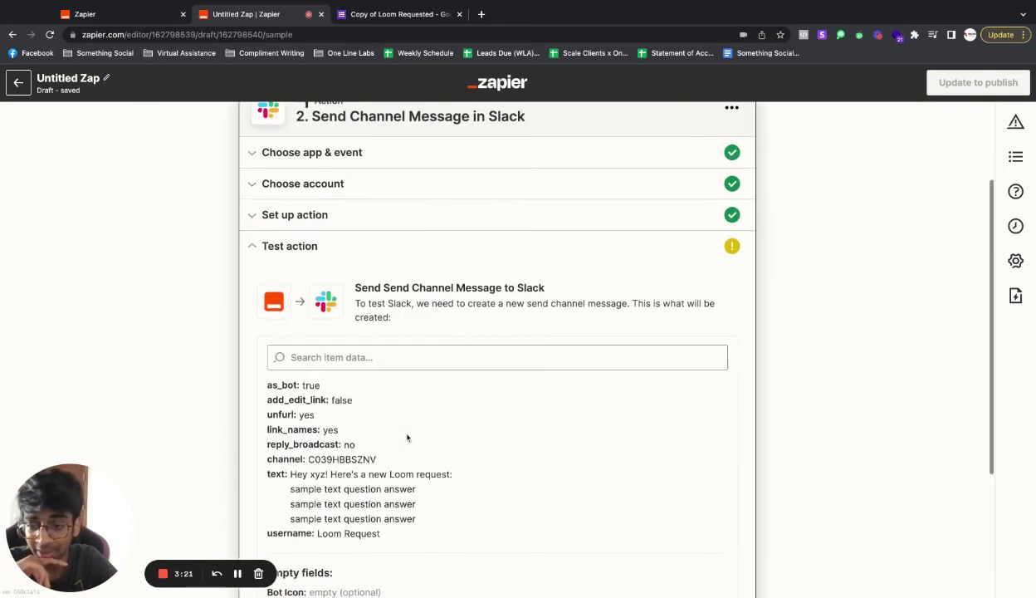
click(411, 509)
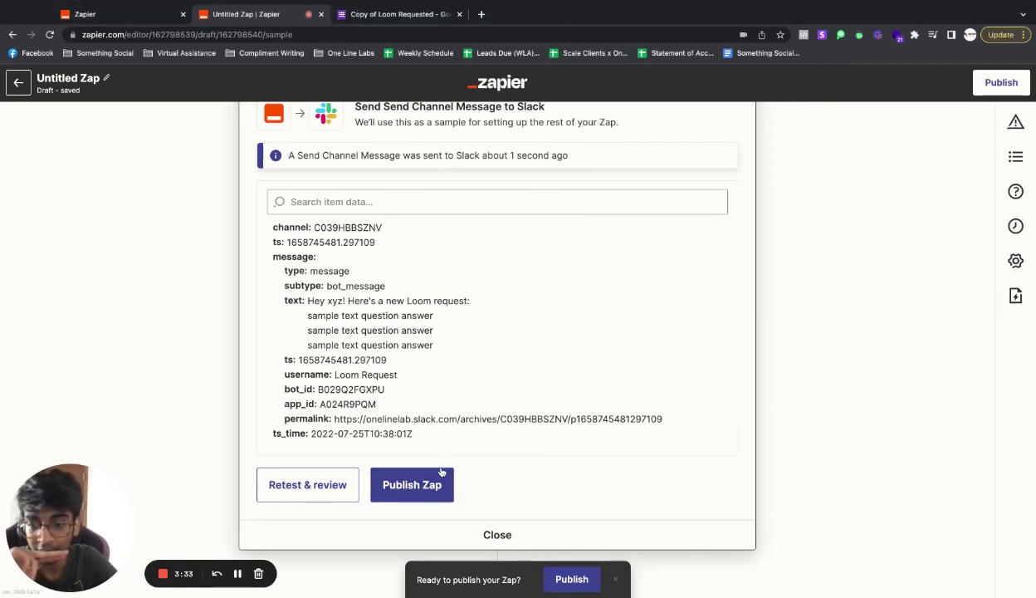
Publish and turn on the Google Forms-to-Slack Zap, then view it in My Zaps.
click(414, 487)
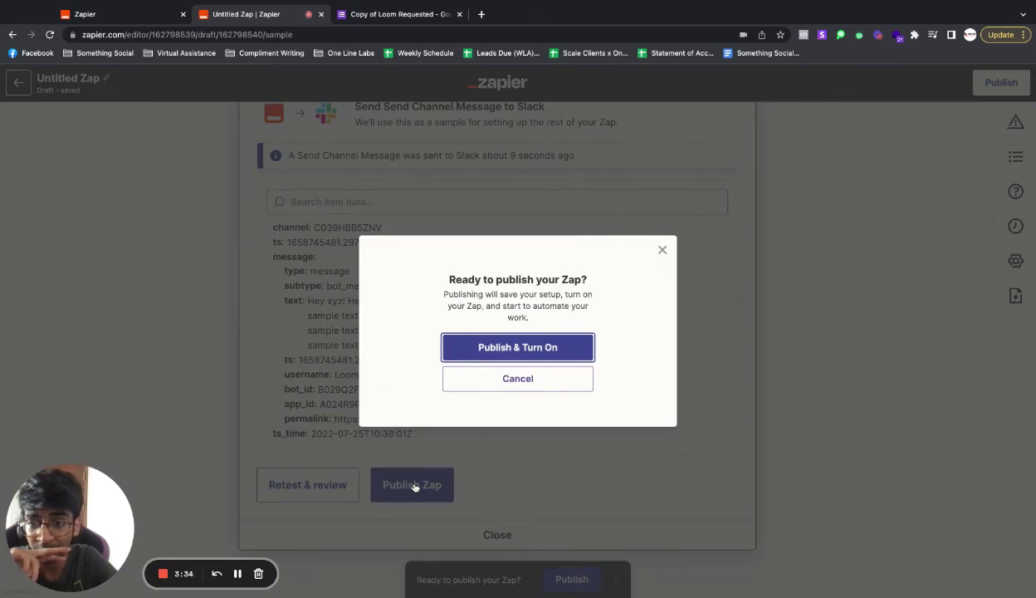
click(526, 347)
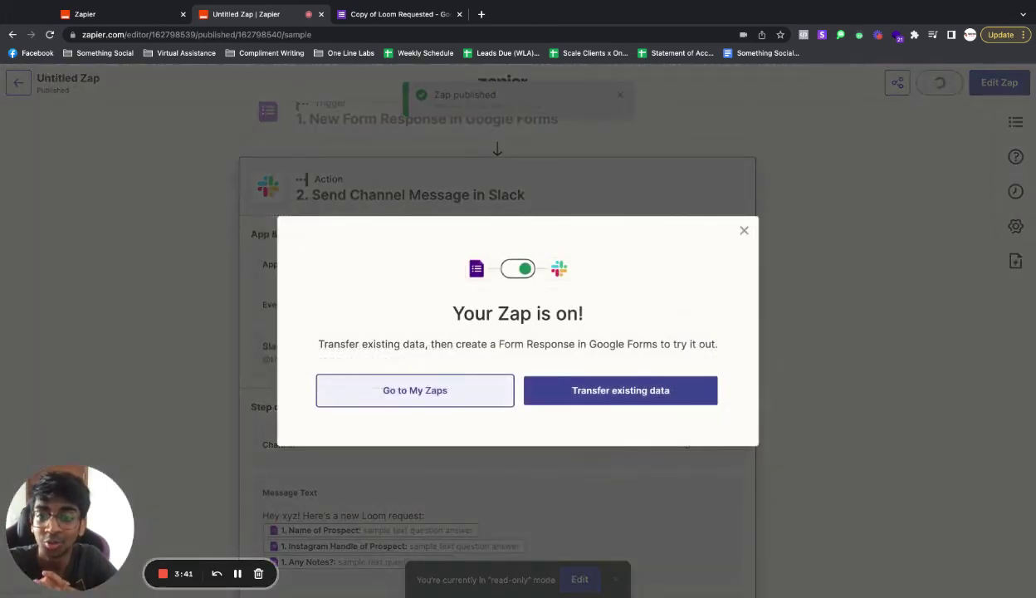
click(460, 390)
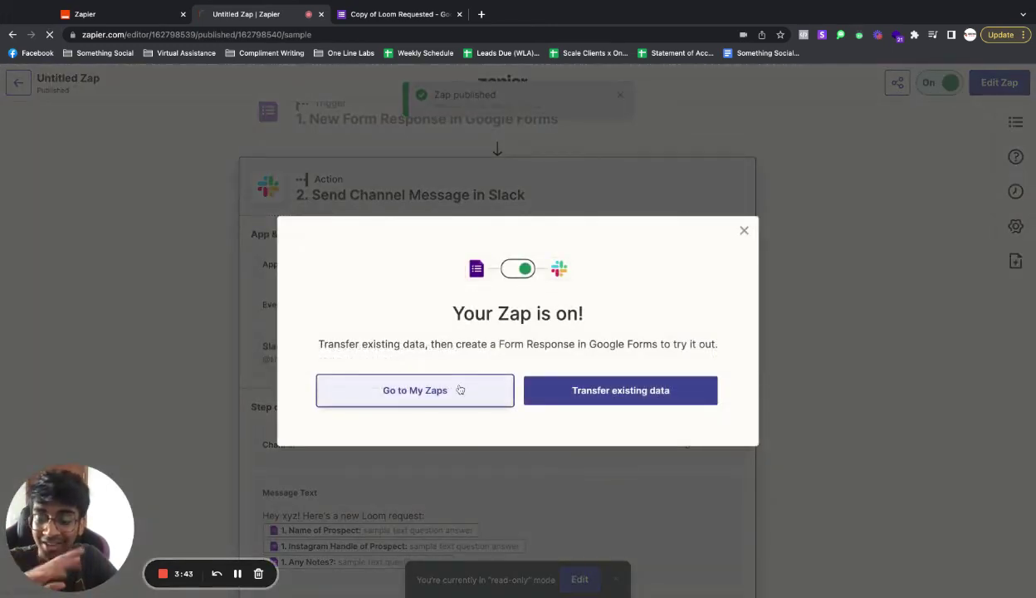